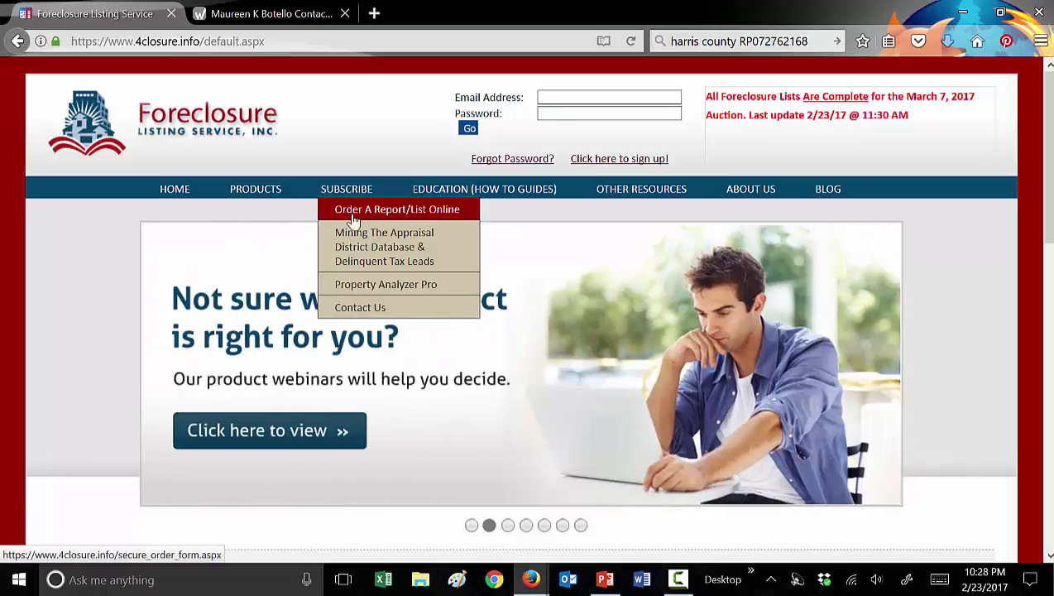
Open the overview of mining the appraisal district and delinquent tax leads, and request access.
left_click(383, 265)
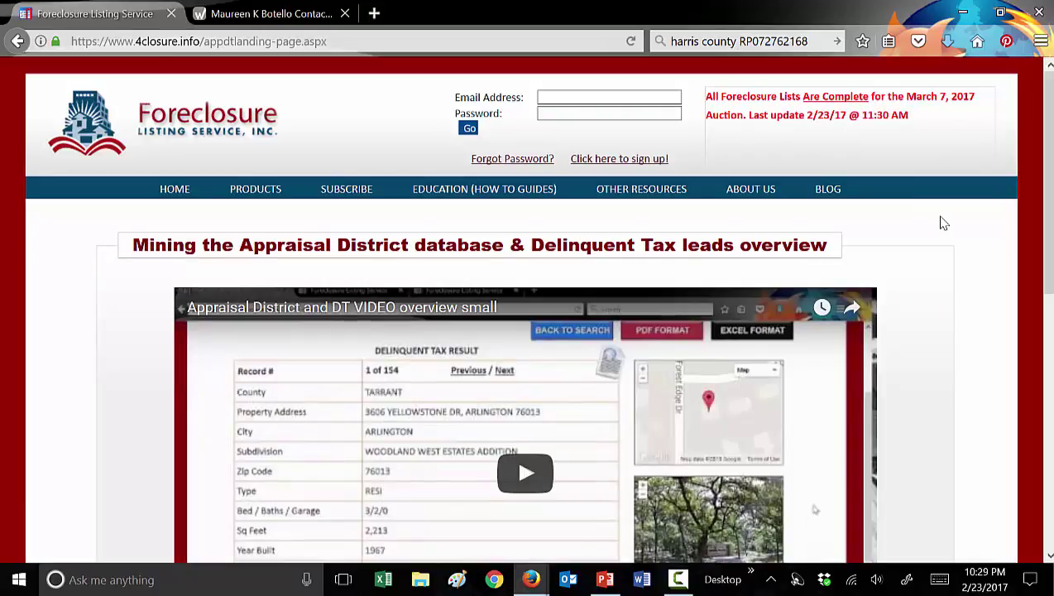
scroll(943, 223, "down", 10)
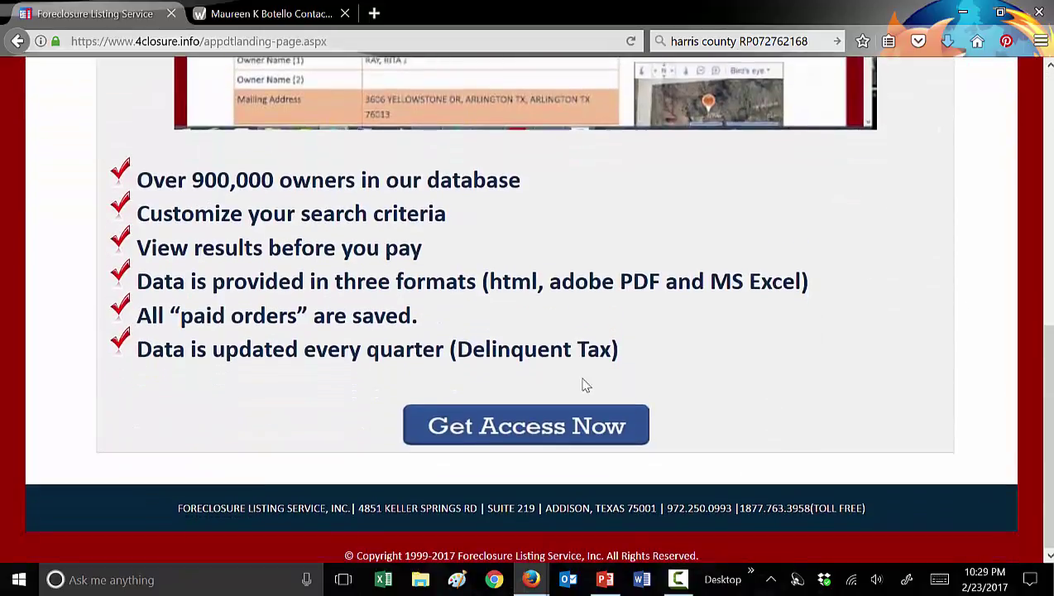
left_click(494, 429)
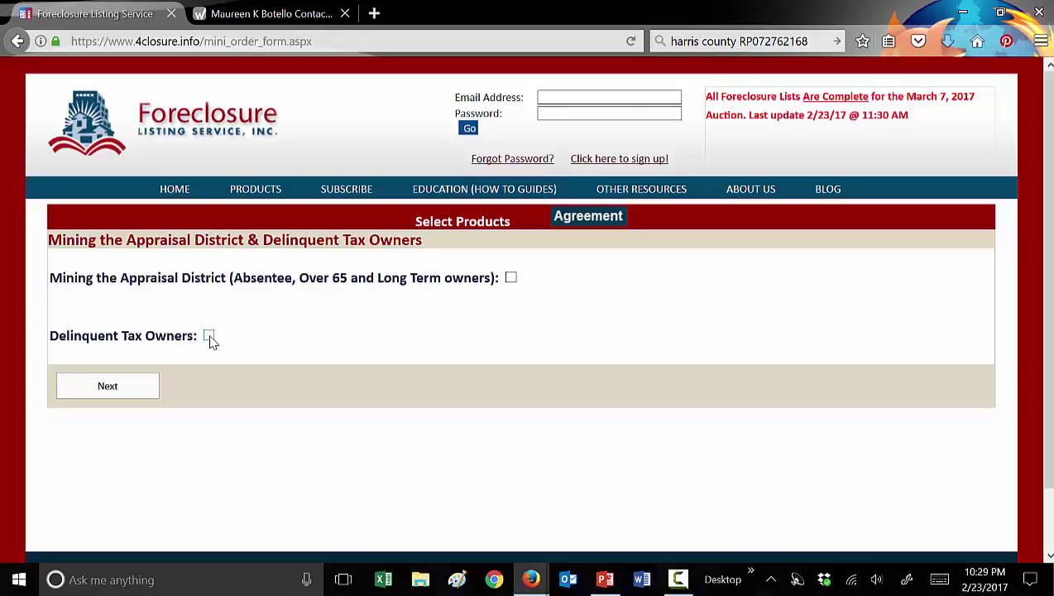
Select both the Mining the Appraisal District and Delinquent Tax Owners products, and agree to the Subscriber Agreement terms.
left_click(511, 279)
left_click(129, 387)
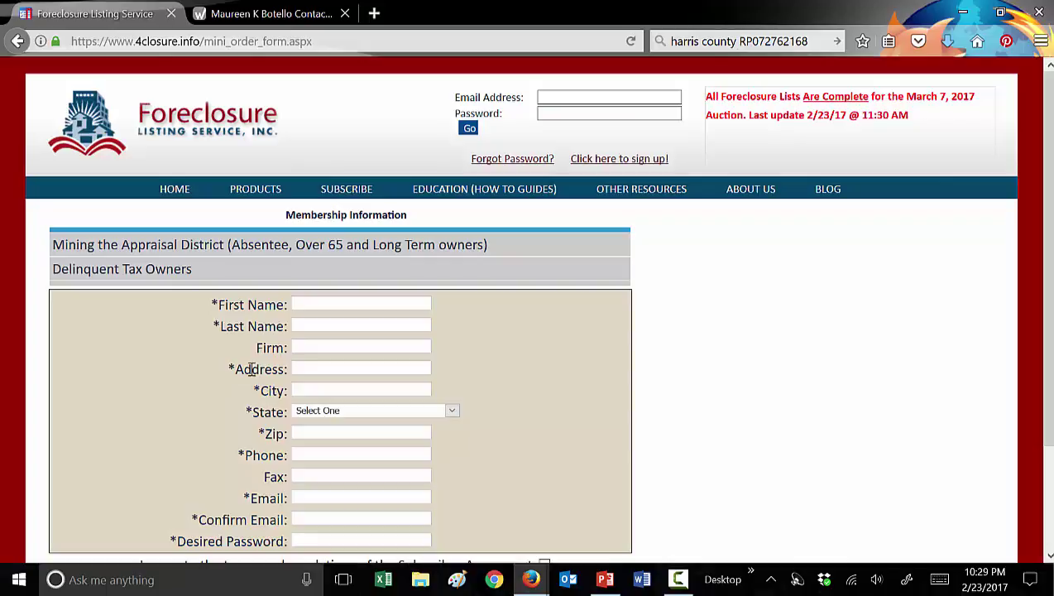
scroll(500, 394, "down", 1)
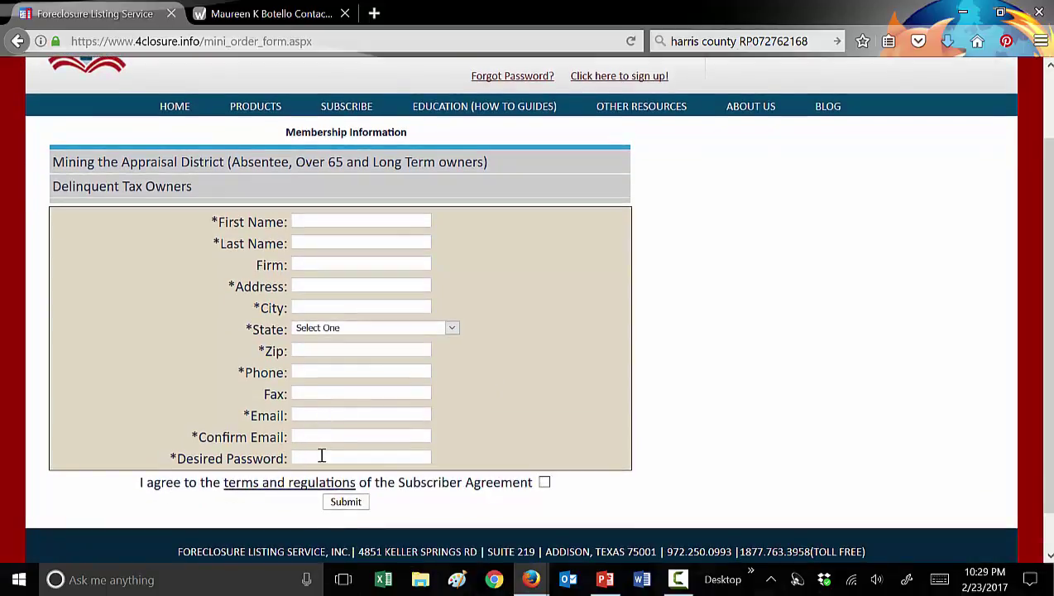
left_click(544, 483)
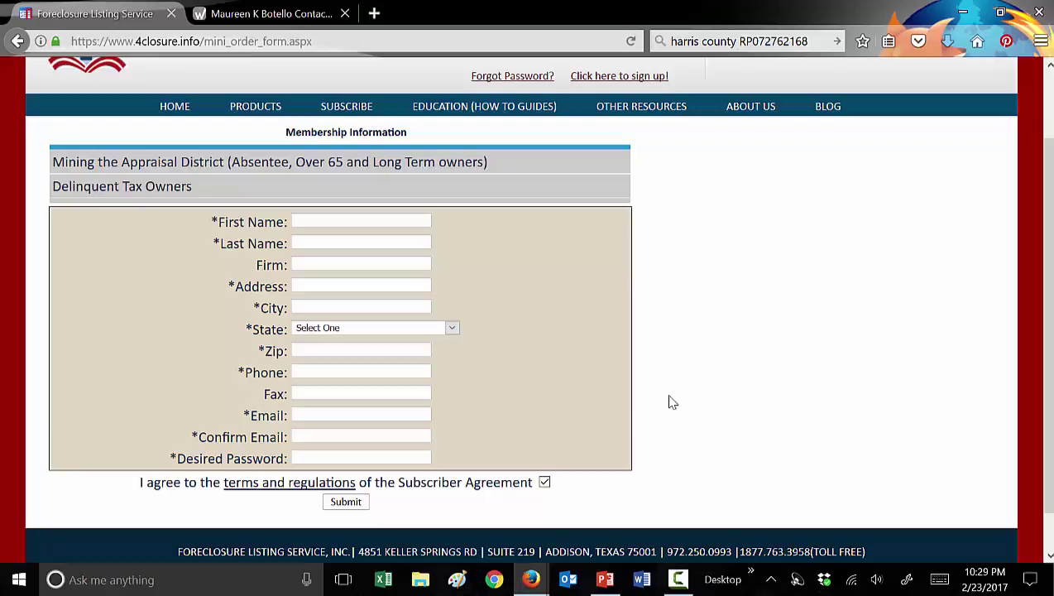
Log in to the existing account with the saved e-mail address and account password.
scroll(672, 402, "up", 2)
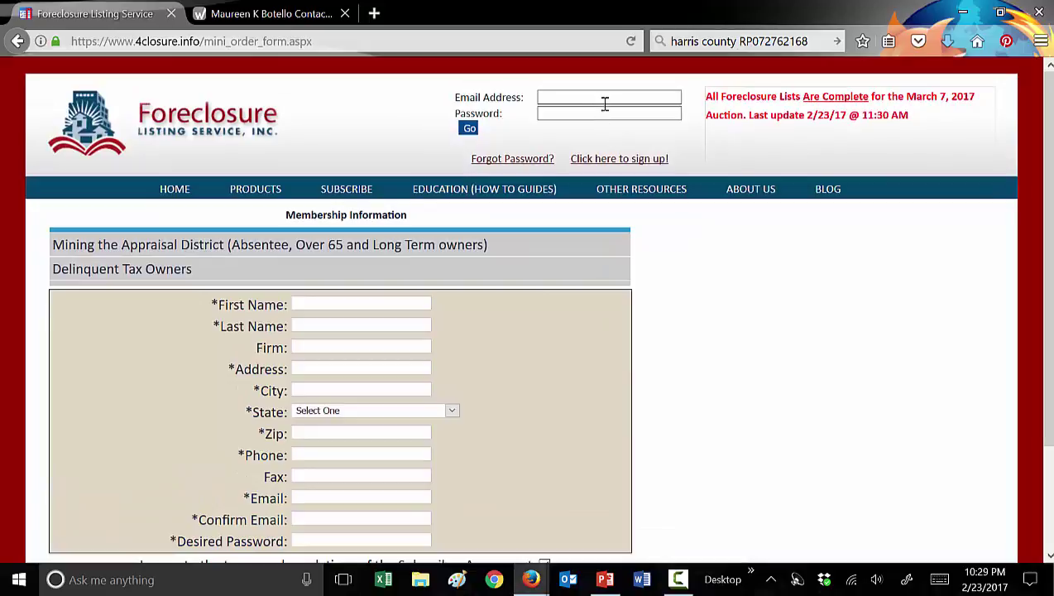
left_click(606, 102)
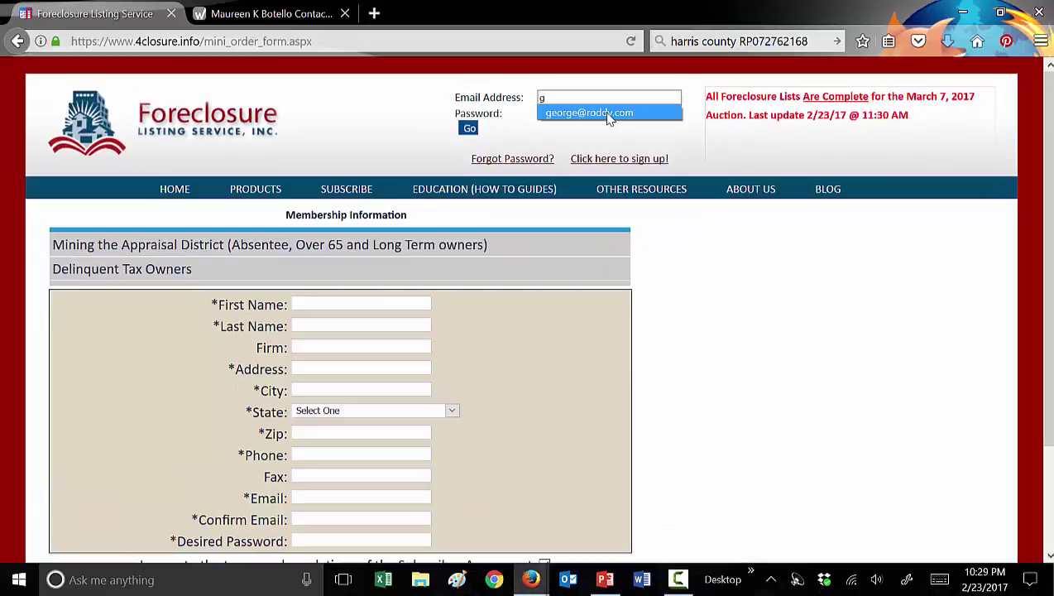
left_click(607, 114)
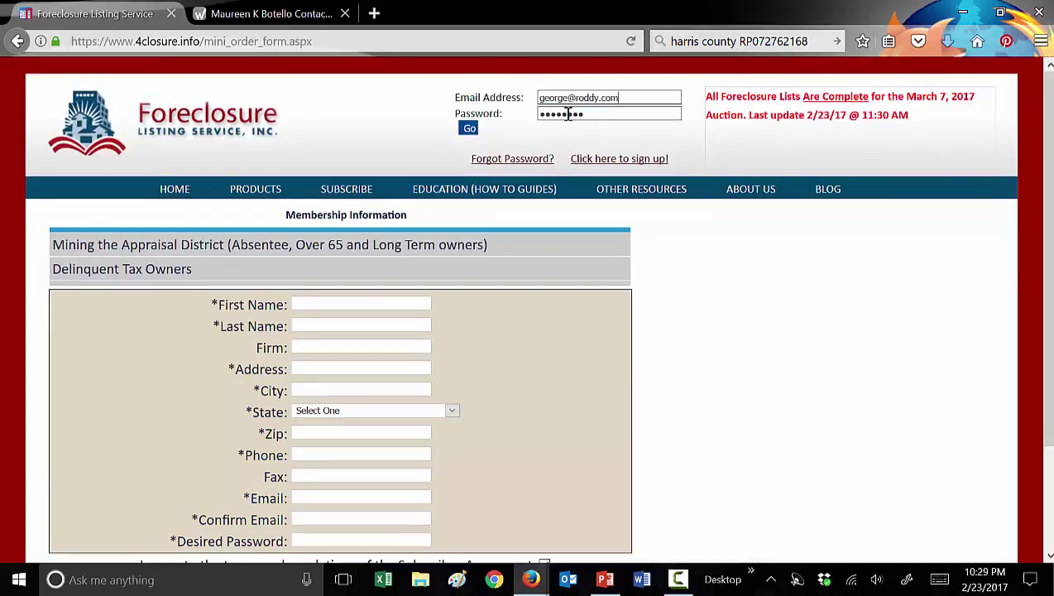
left_click(469, 130)
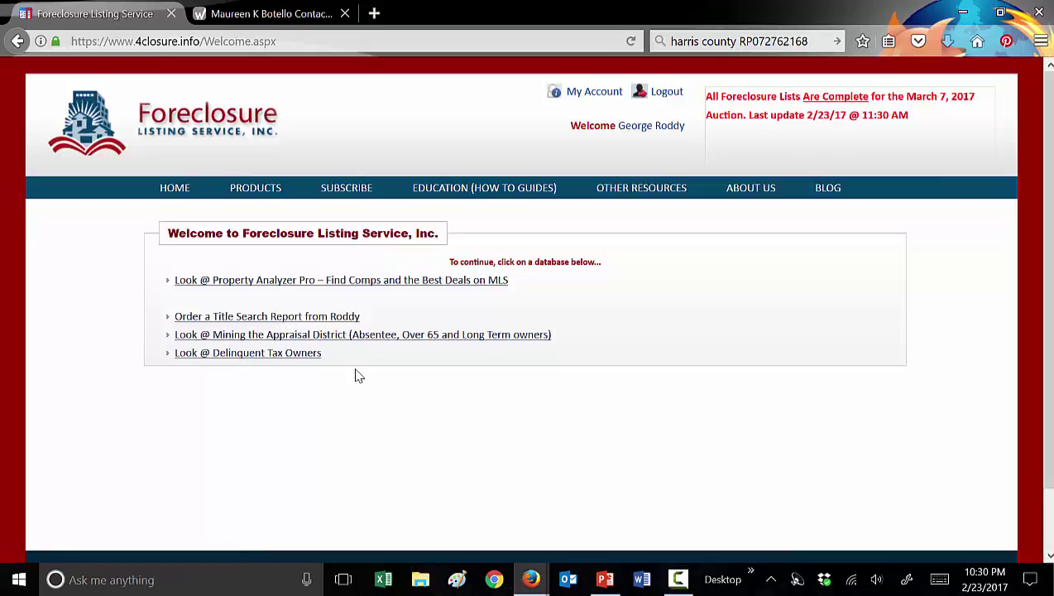
Open the Delinquent Tax Owners database at its search criteria form.
left_click(282, 354)
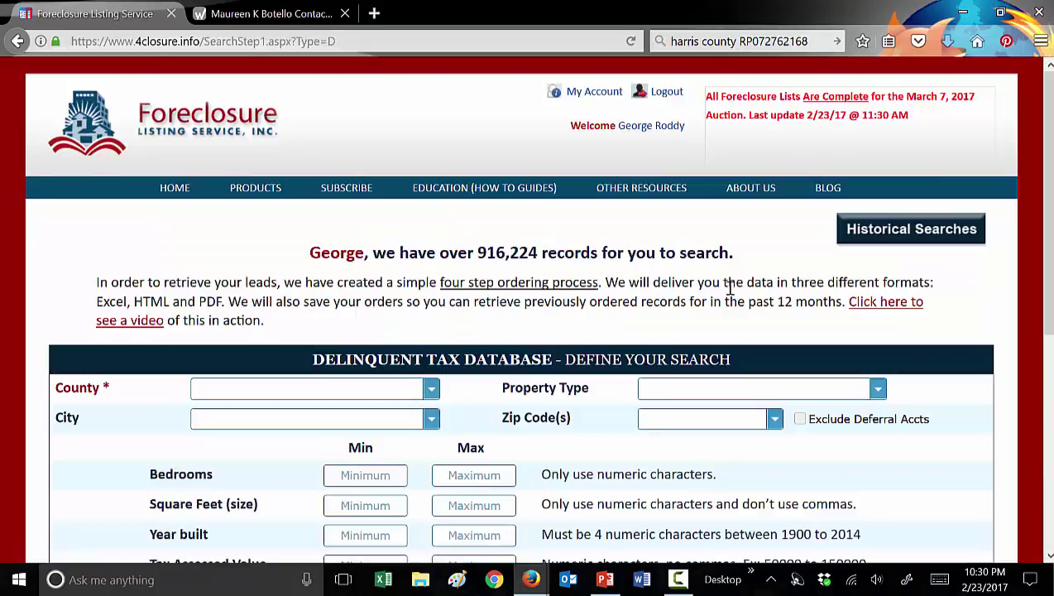
scroll(825, 259, "down", 2)
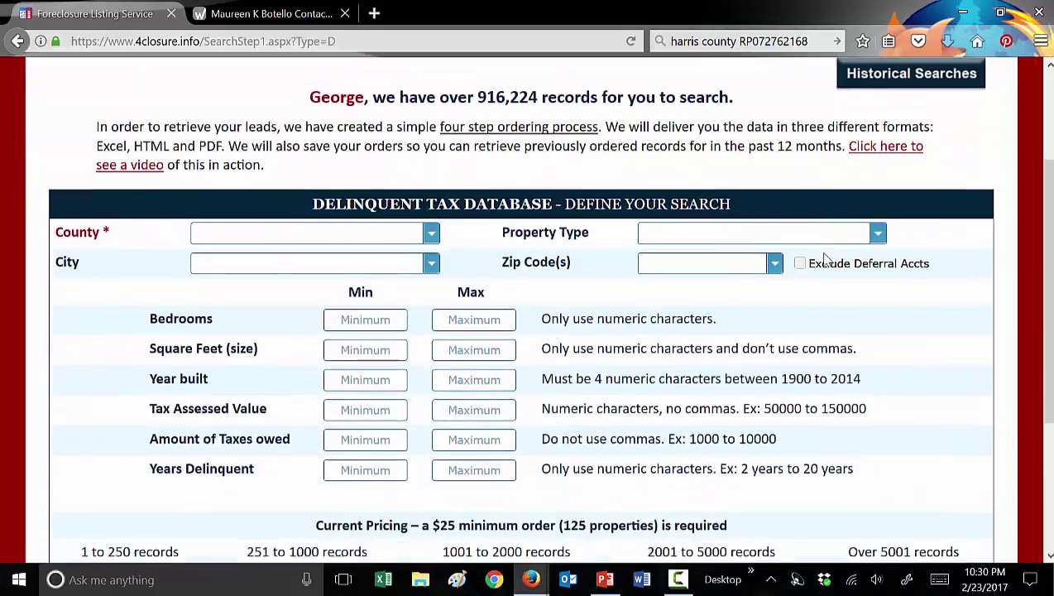
scroll(825, 259, "up", 2)
scroll(825, 259, "down", 2)
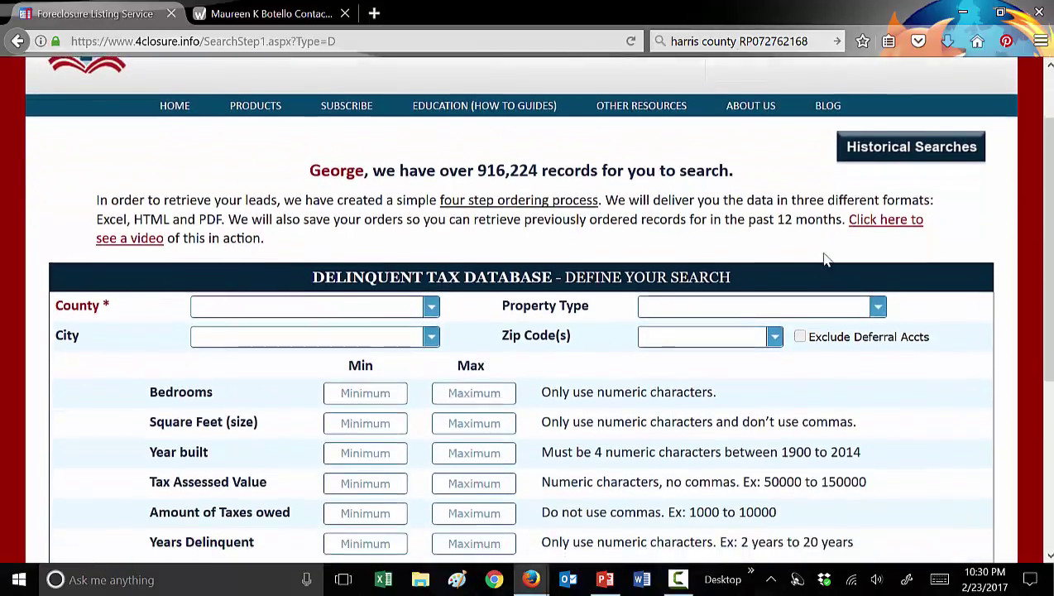
scroll(825, 259, "down", 1)
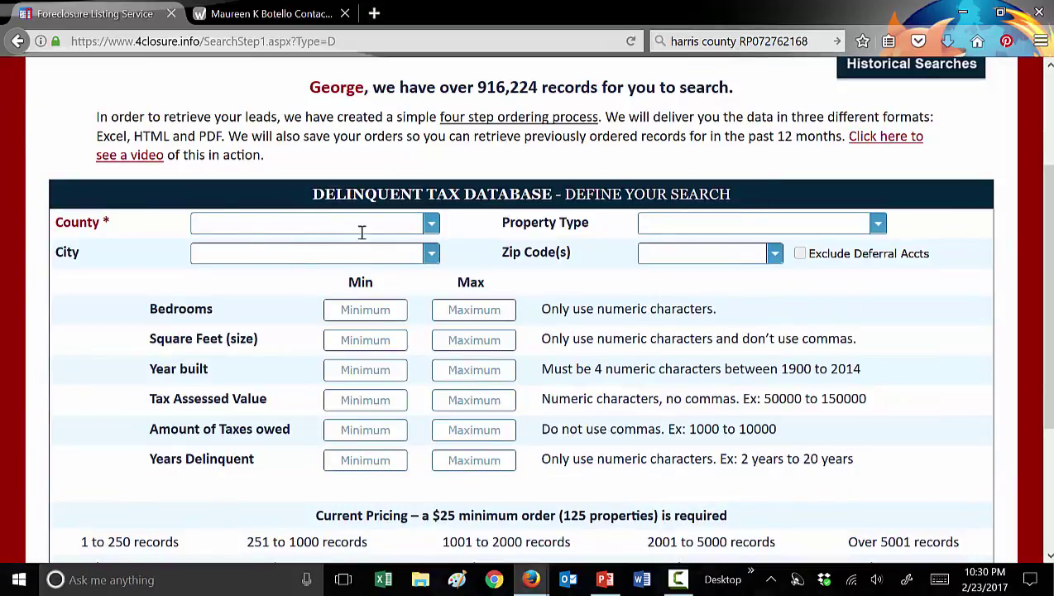
Set the search county to TARRANT.
left_click(430, 225)
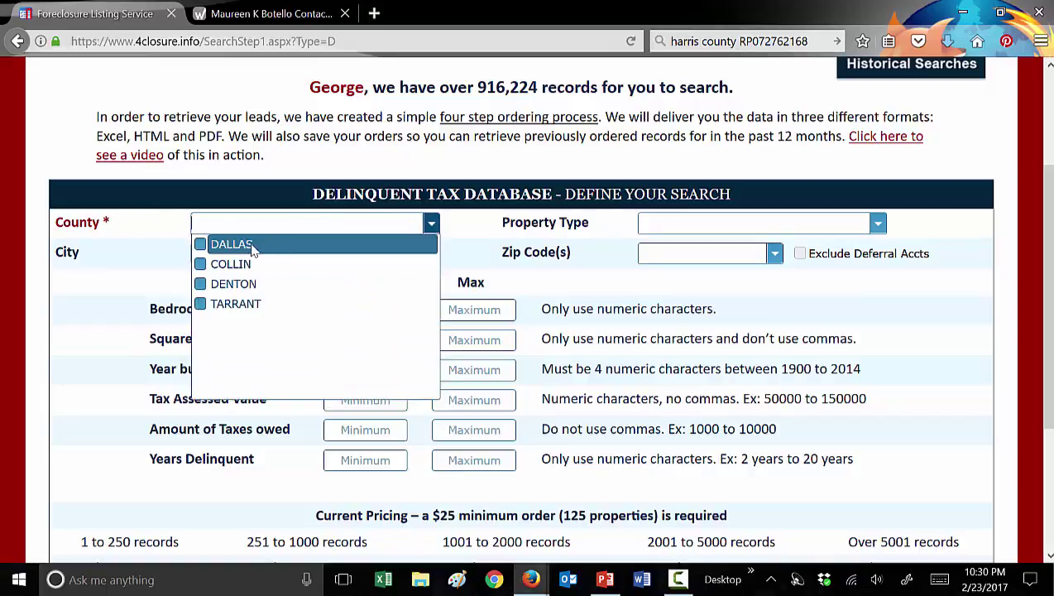
left_click(484, 252)
left_click(431, 226)
left_click(308, 308)
left_click(475, 259)
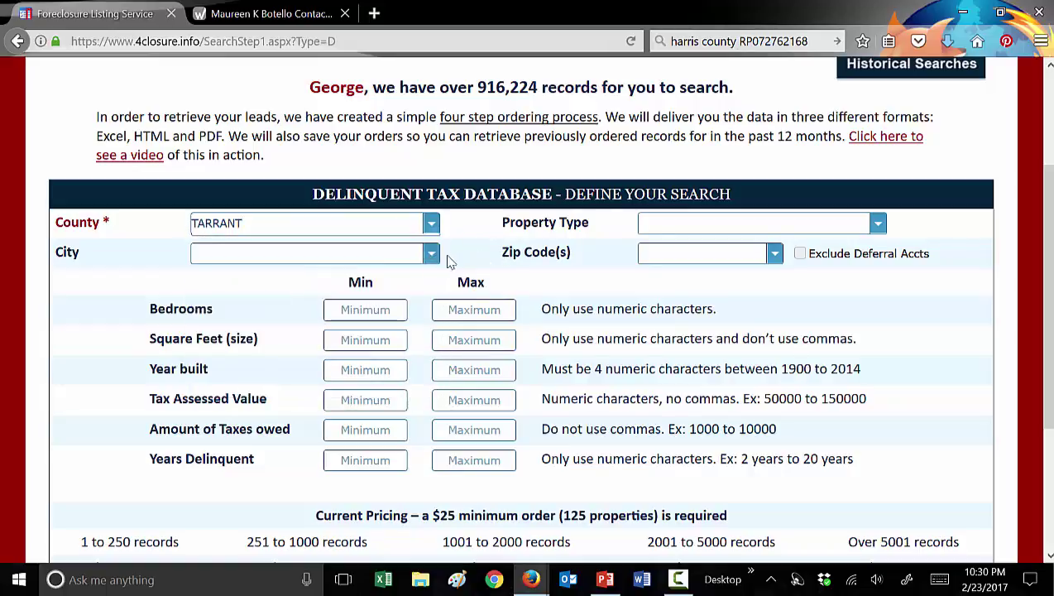
left_click(431, 254)
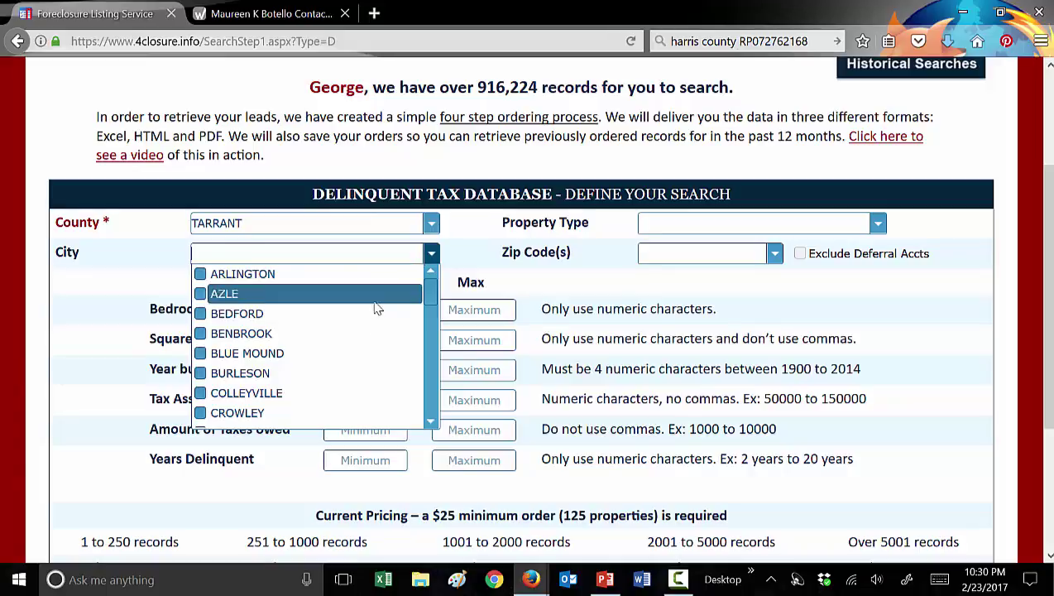
scroll(370, 388, "down", 1)
scroll(369, 385, "up", 2)
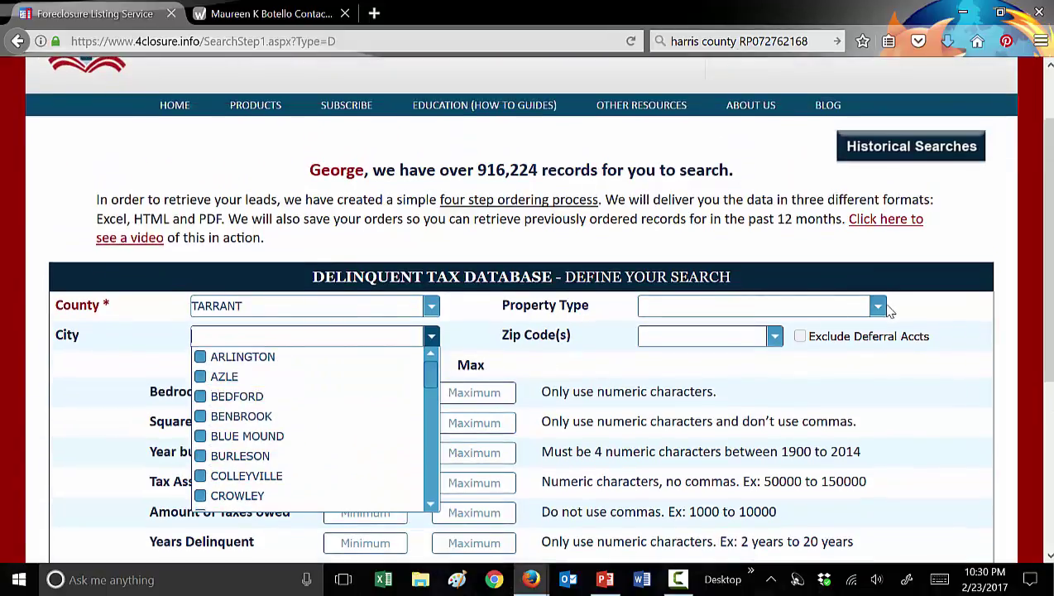
Set the property type to RESIDENTIAL - SINGLE FAMILY for the delinquent tax search.
left_click(879, 308)
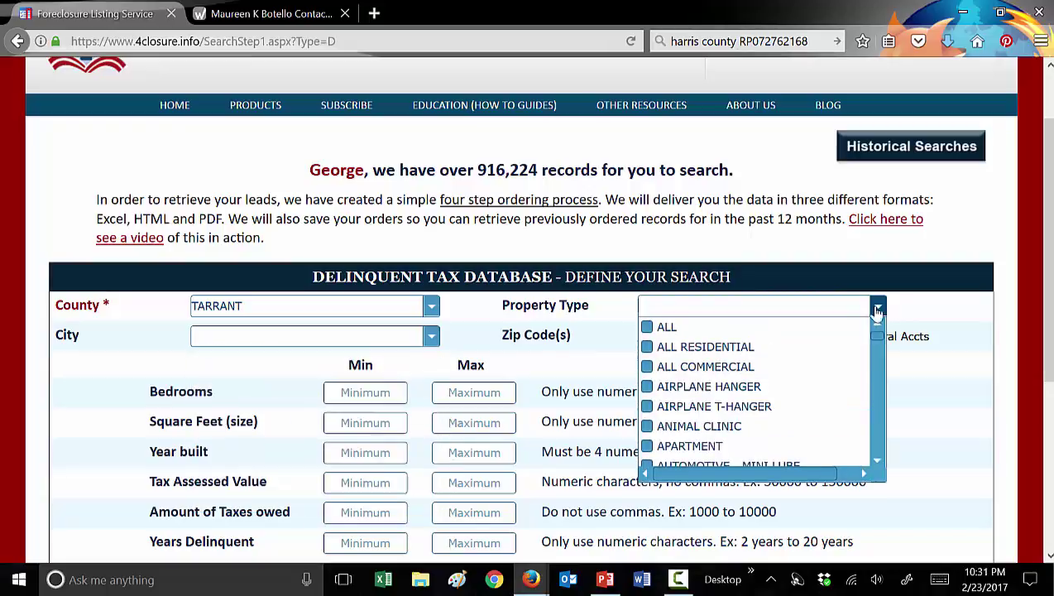
scroll(799, 371, "down", 10)
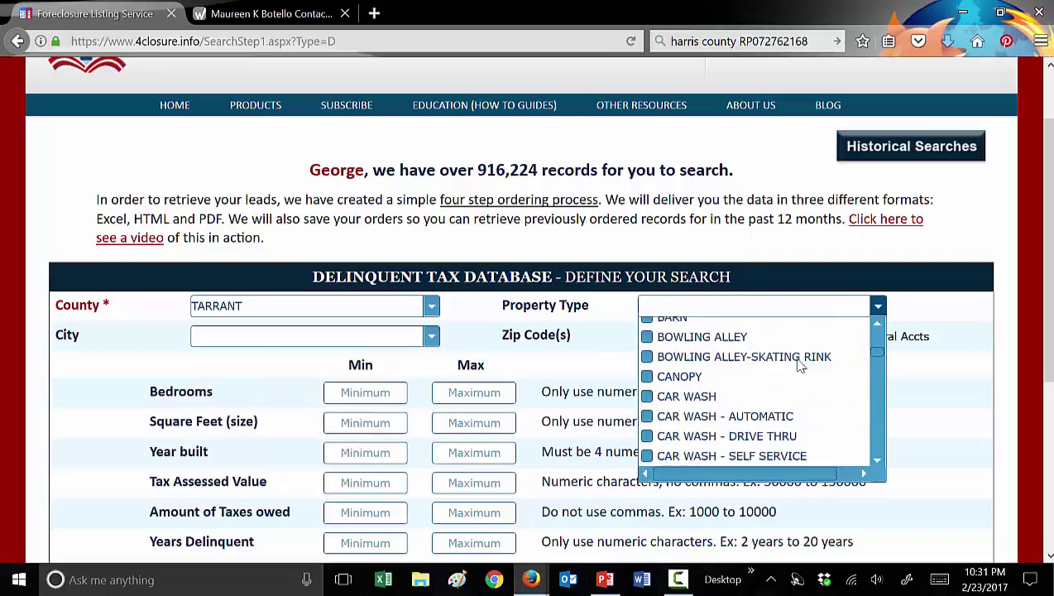
scroll(800, 366, "down", 5)
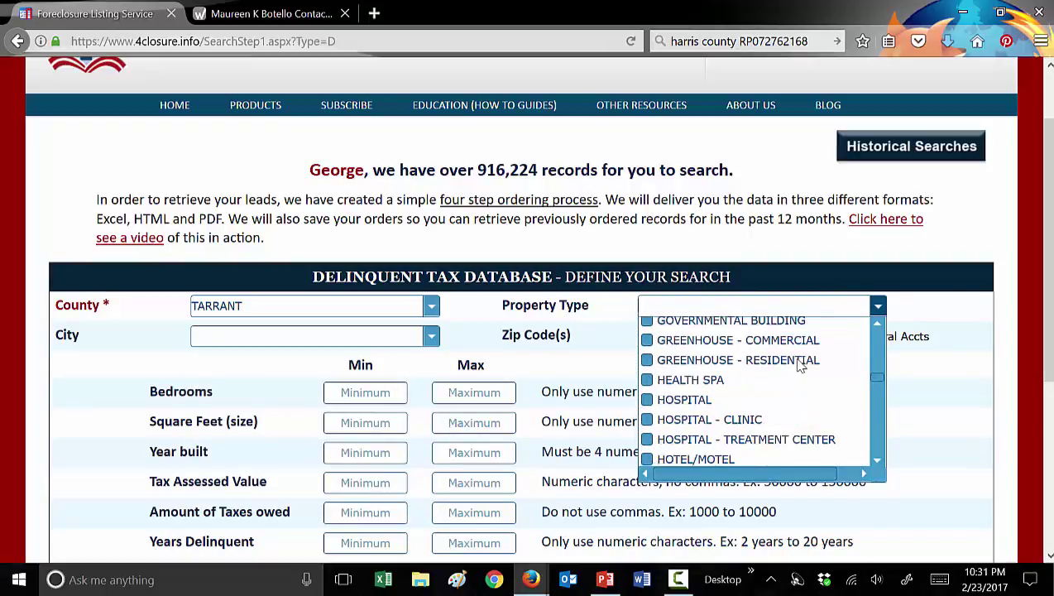
scroll(800, 367, "down", 4)
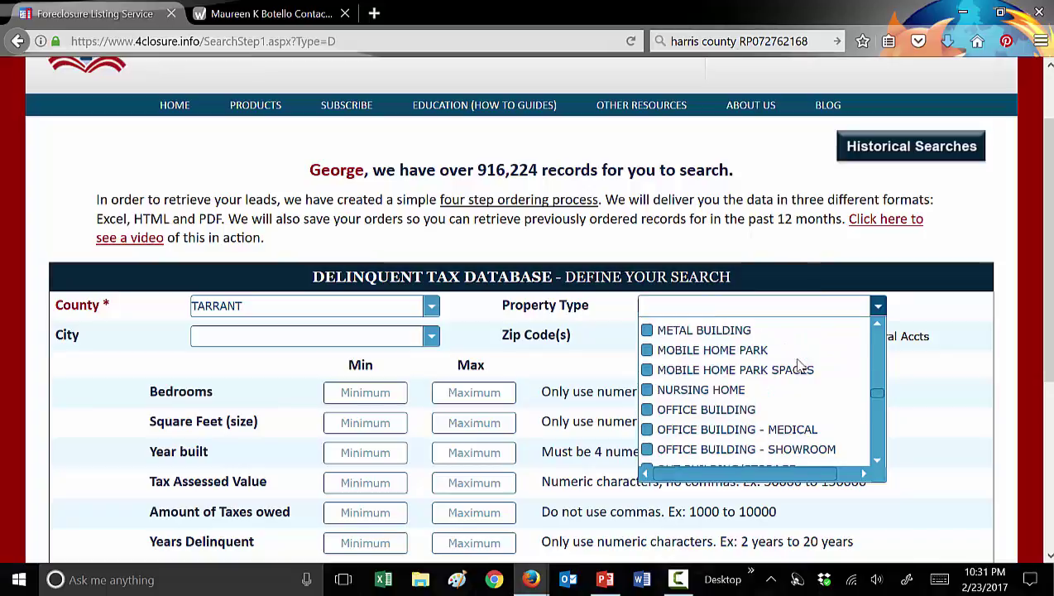
scroll(799, 366, "down", 3)
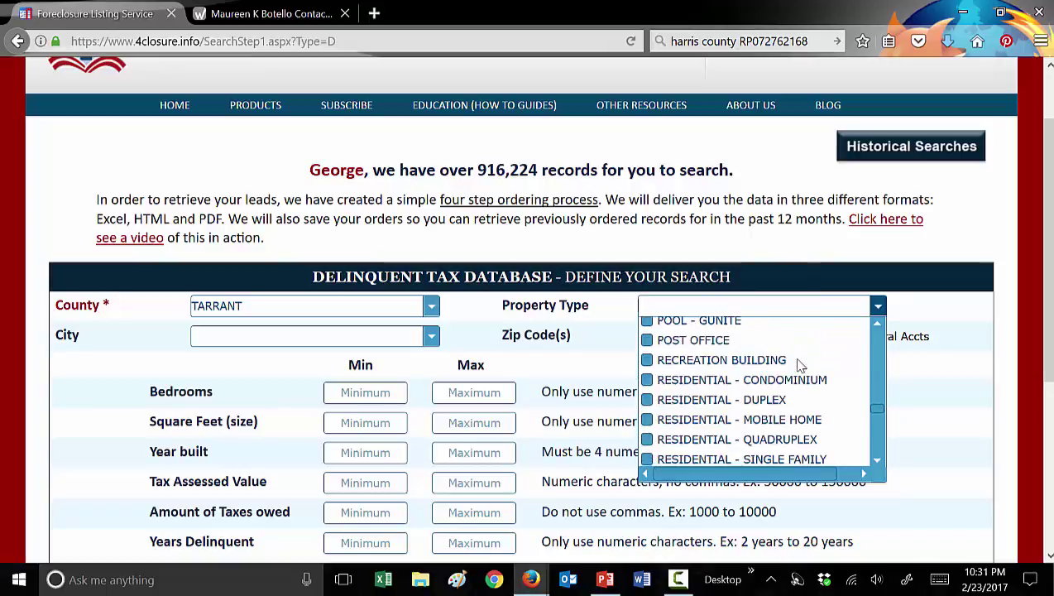
left_click(769, 459)
left_click(360, 330)
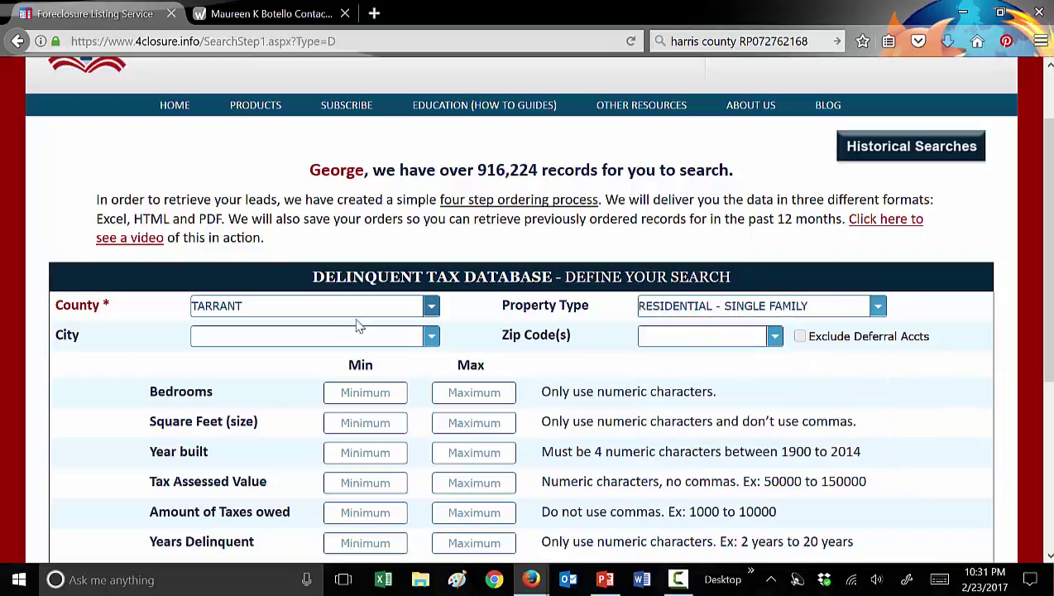
Set the city to ARLINGTON and exclude deferral accounts from the search.
left_click(433, 340)
left_click(353, 358)
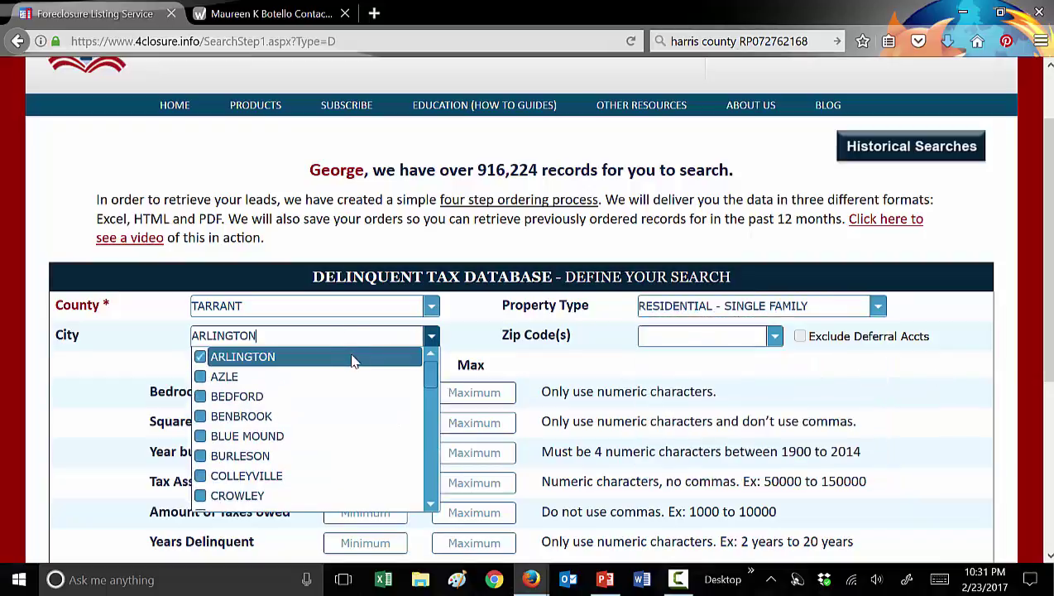
left_click(589, 365)
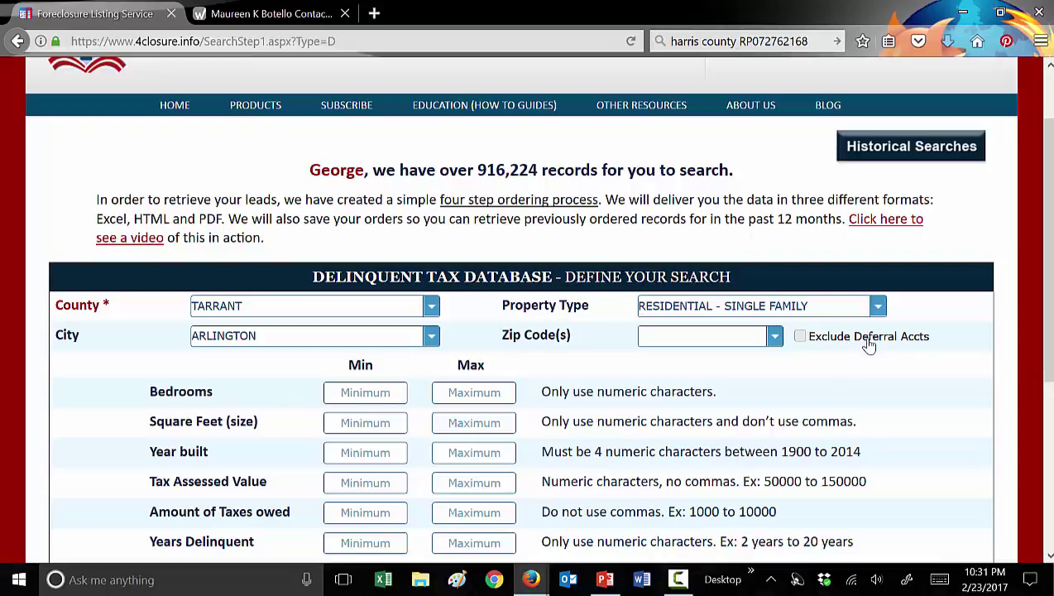
left_click(800, 338)
Run the delinquent tax search and highlight the number of matching records in the results.
scroll(934, 360, "down", 2)
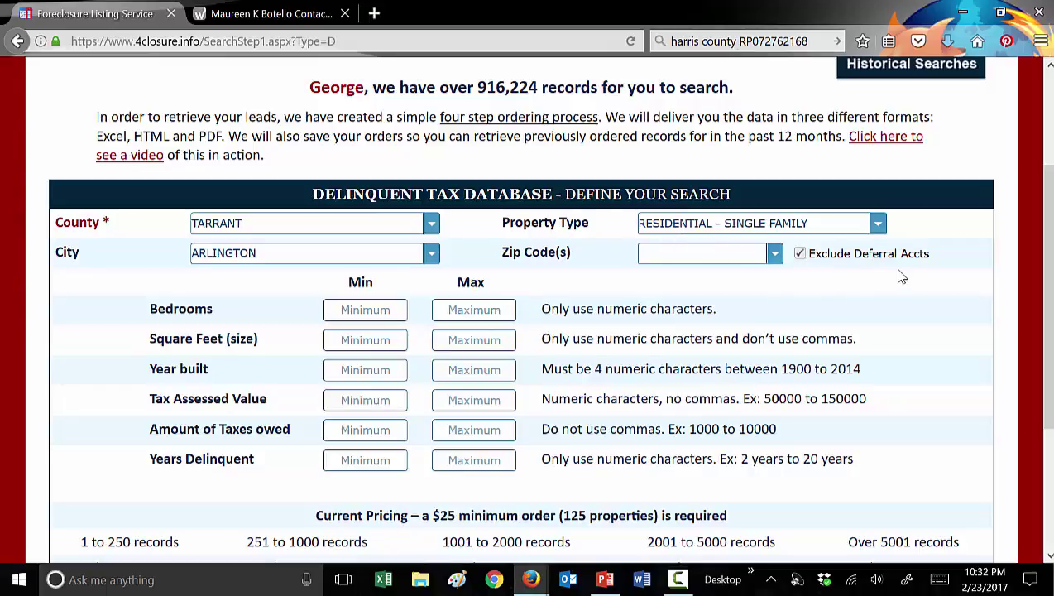
scroll(577, 349, "down", 2)
scroll(576, 349, "down", 2)
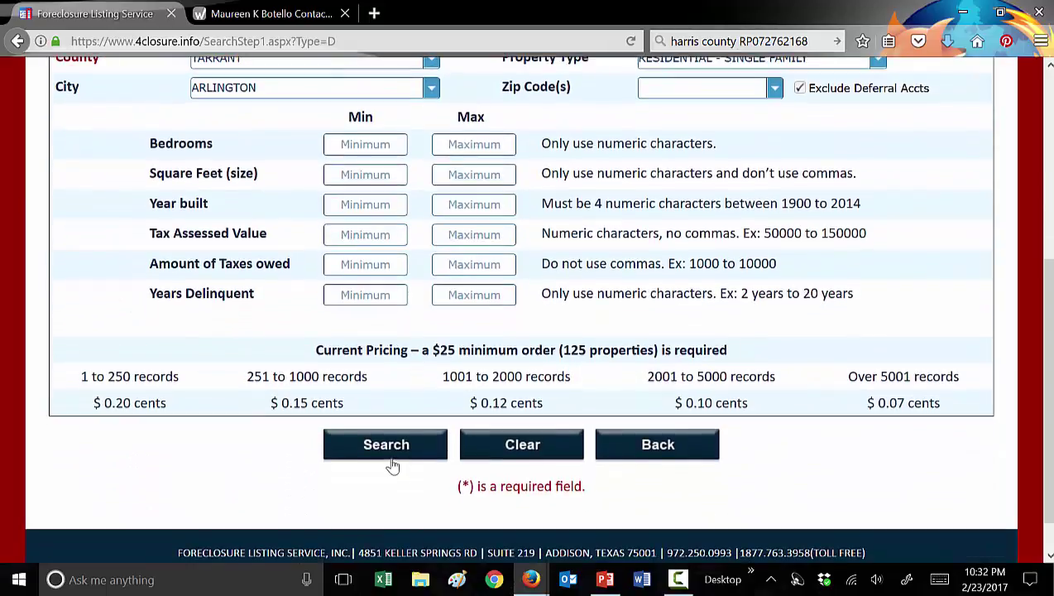
left_click(390, 461)
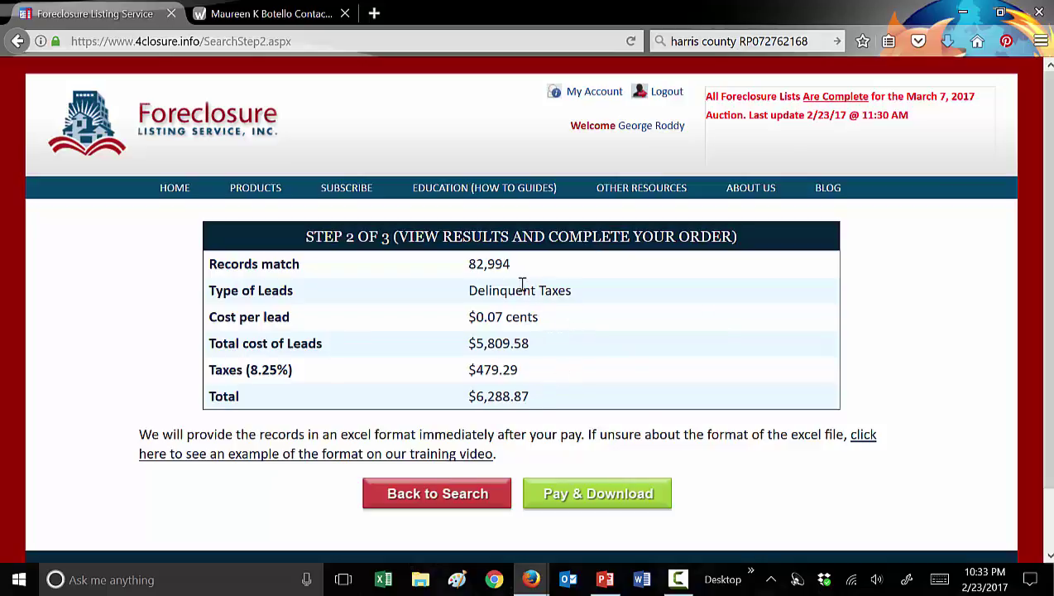
left_click_drag(512, 266, 467, 265)
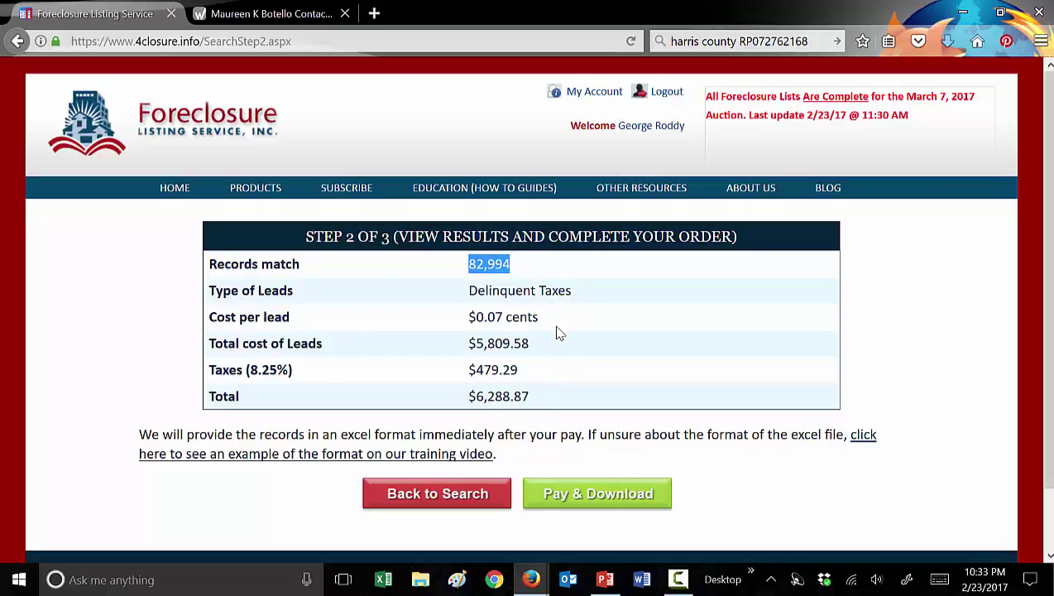
Return to the search criteria and limit the tax assessed value to a minimum of 100000 and a maximum of 300000.
left_click(445, 495)
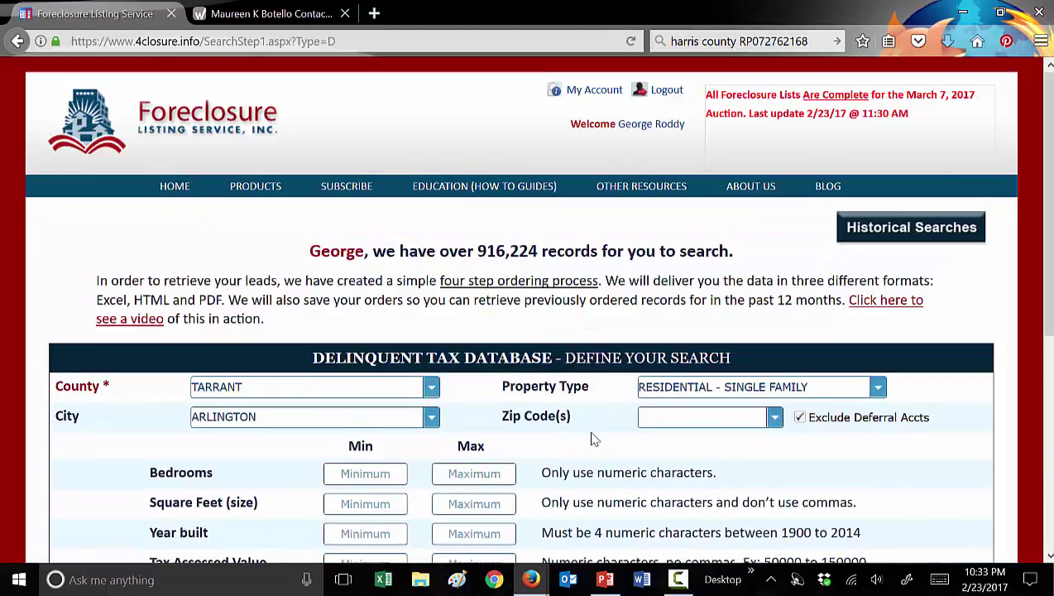
scroll(594, 439, "down", 4)
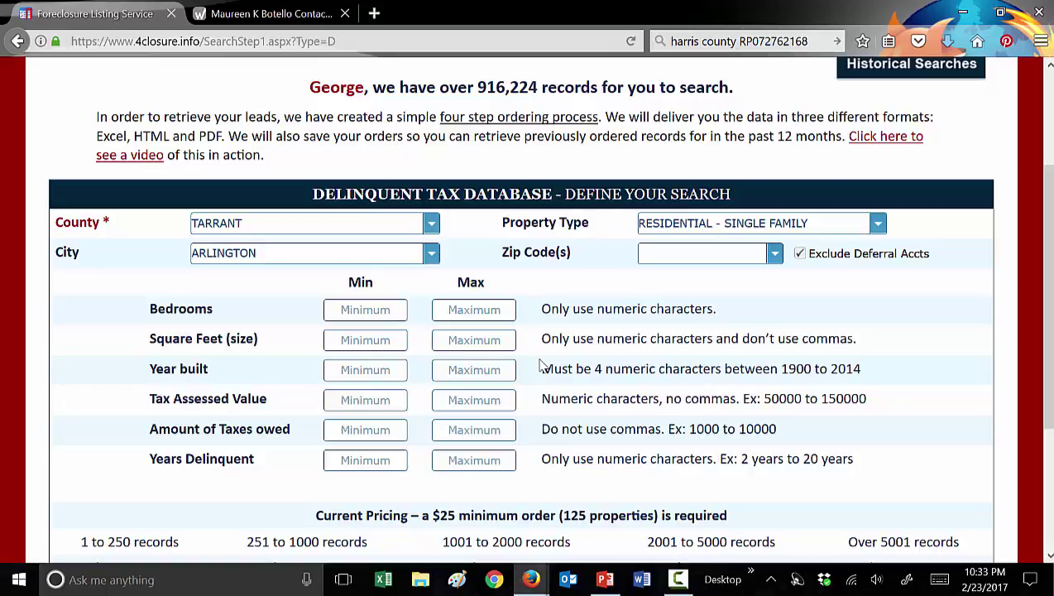
left_click(358, 399)
type("100000")
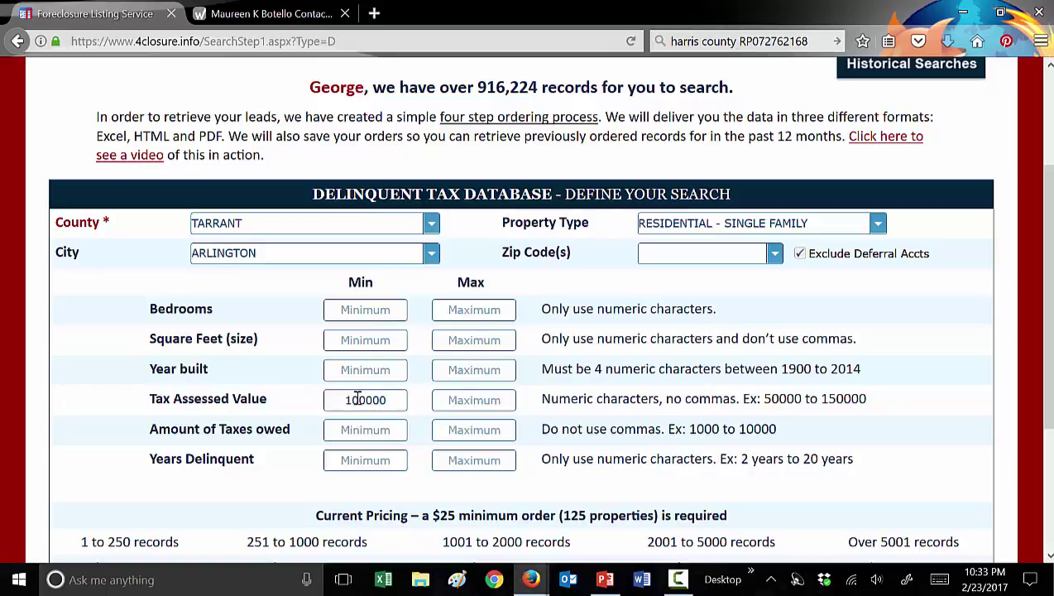
key("Tab")
type("300000")
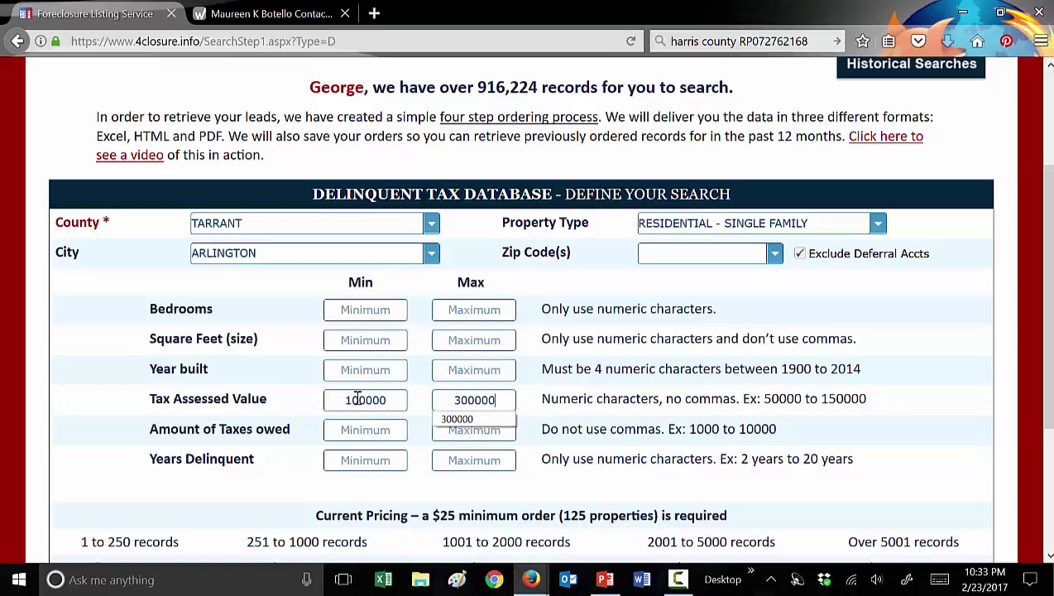
left_click(542, 404)
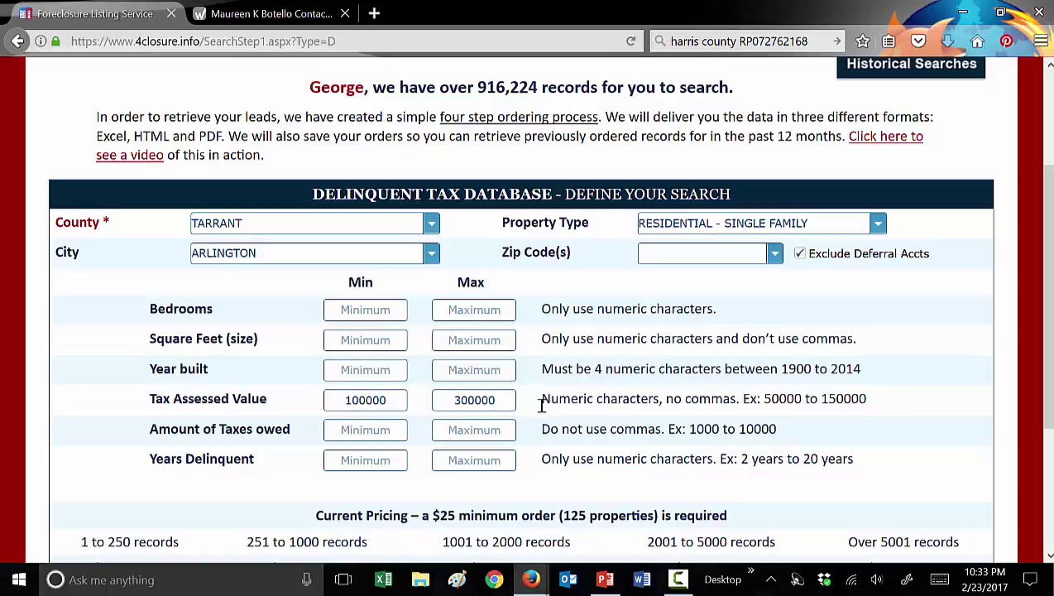
Set the minimum years delinquent to 2 and run the delinquent tax search.
left_click(364, 459)
type("2")
scroll(563, 453, "down", 1)
scroll(565, 455, "down", 1)
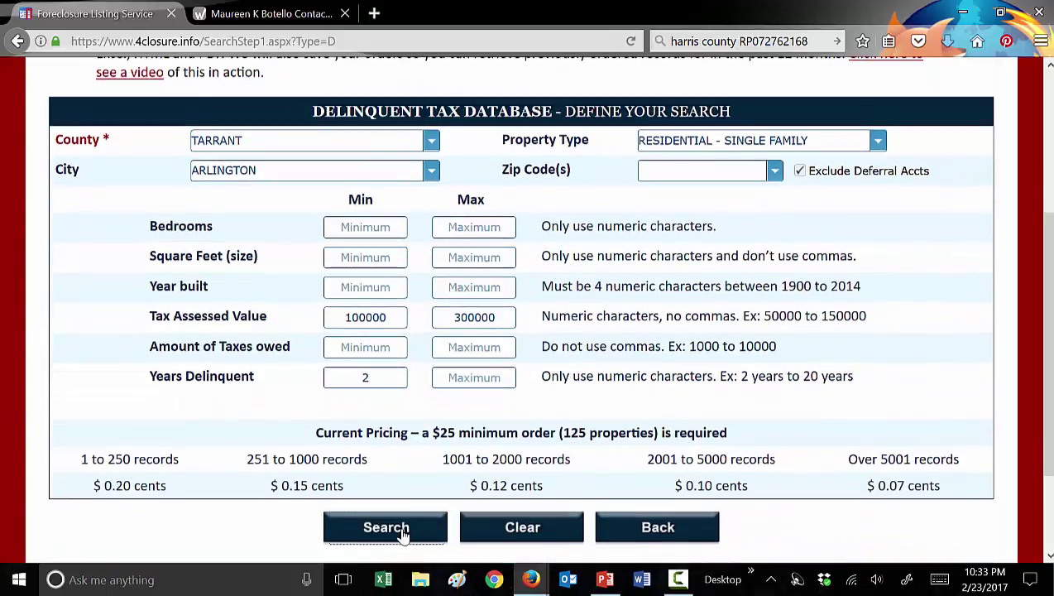
left_click(401, 533)
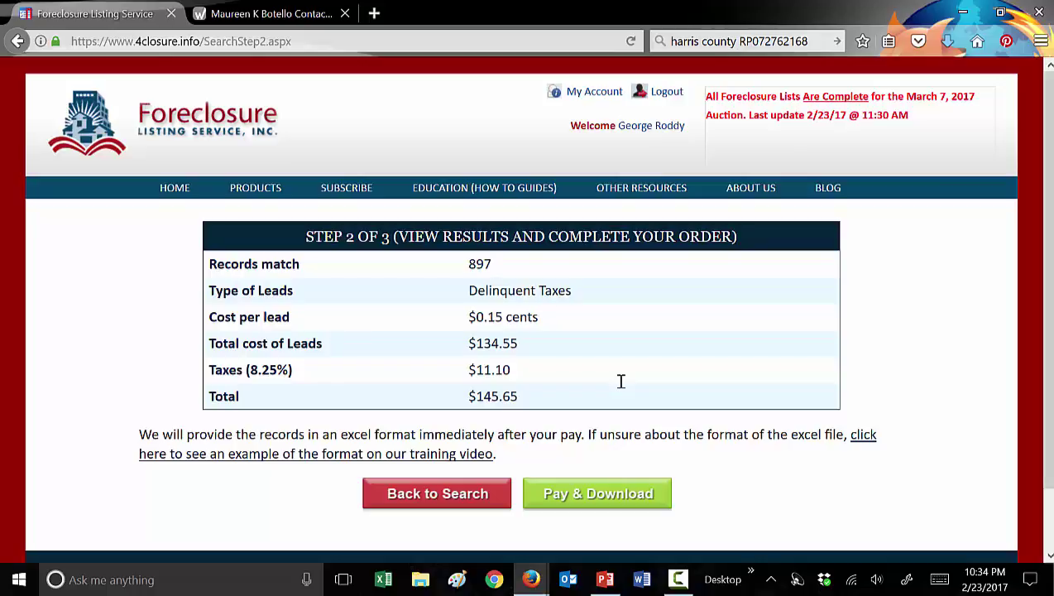
Return to the search criteria, set the minimum amount of taxes owed to 4000, and rerun the search.
left_click(447, 495)
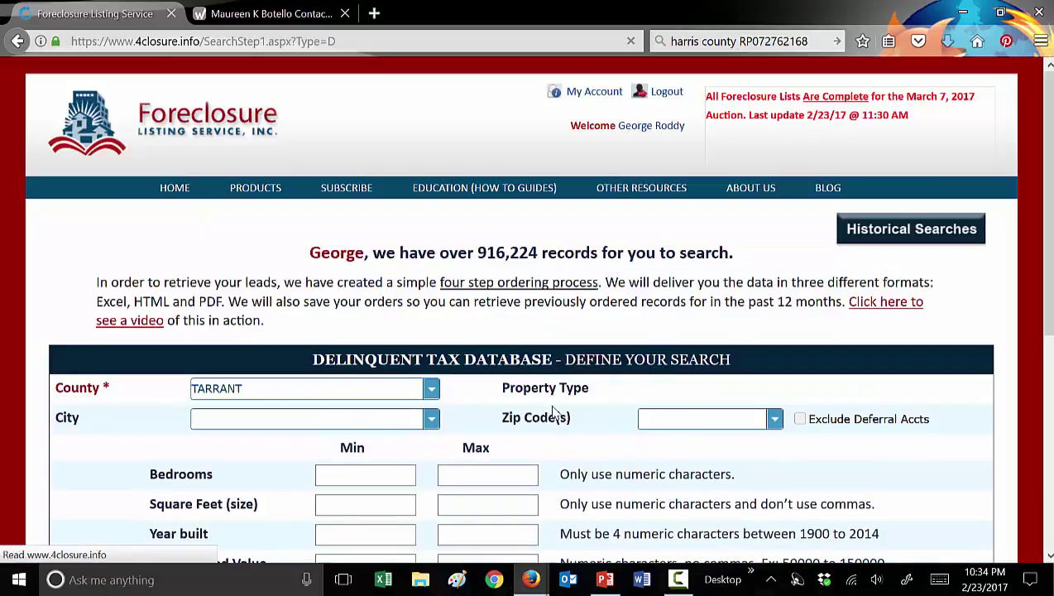
scroll(554, 414, "down", 2)
scroll(555, 414, "down", 3)
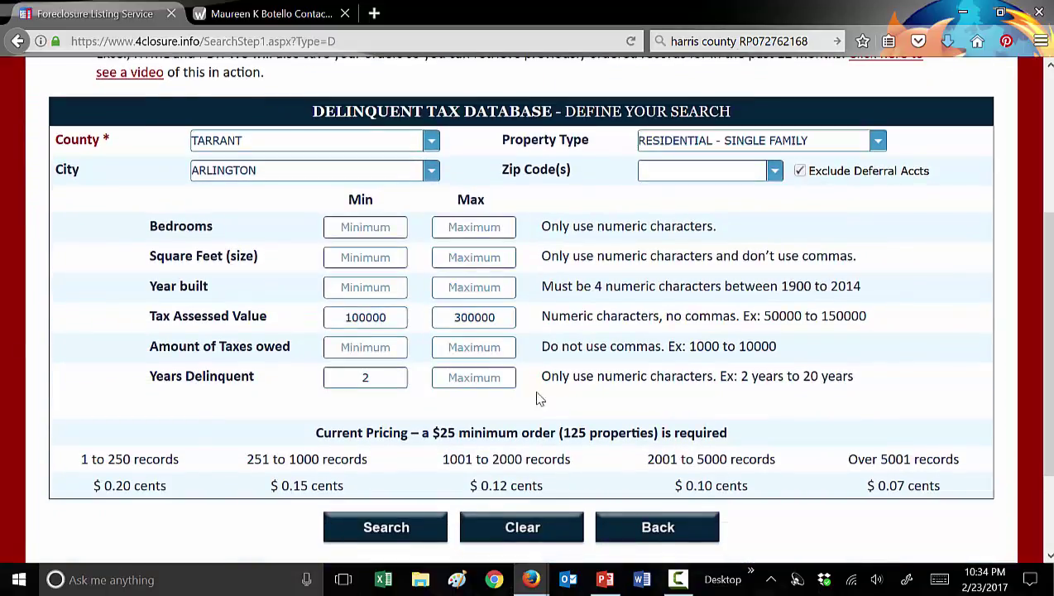
left_click(380, 348)
type("4000")
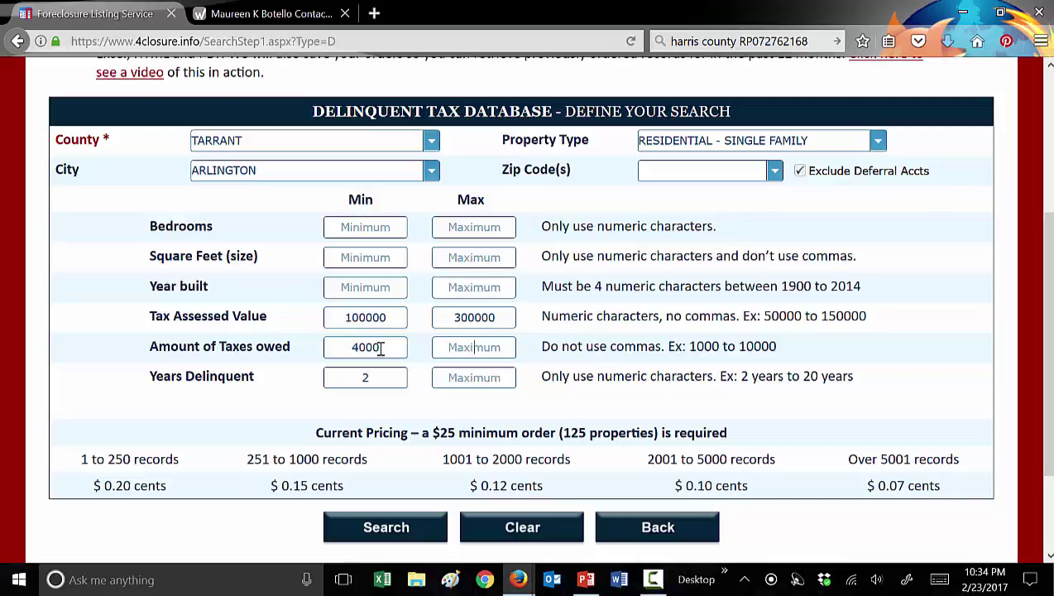
left_click(386, 527)
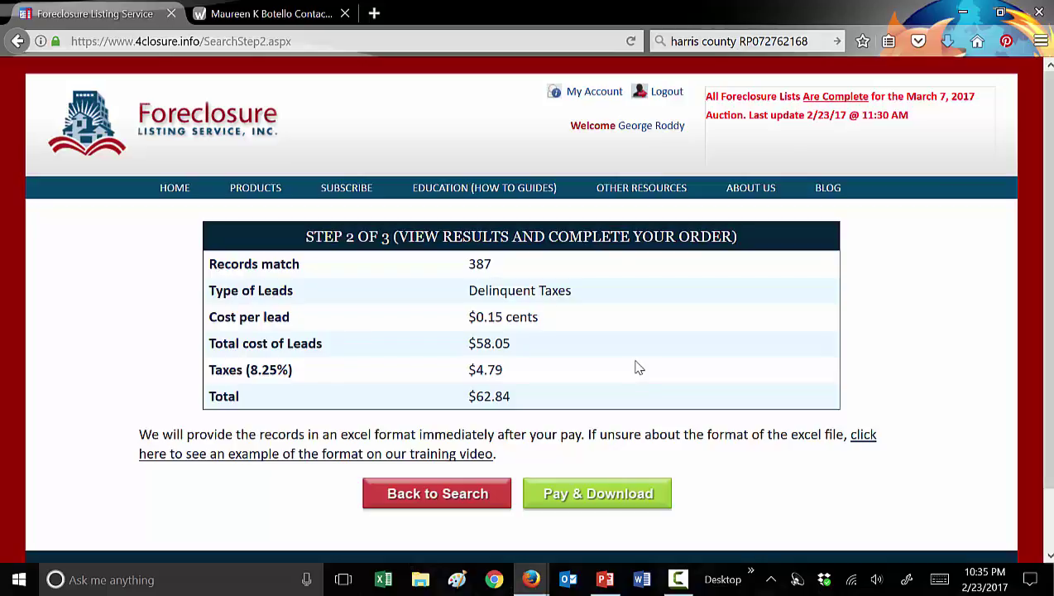
Examine the new card form in the order's payment details and close it without paying.
left_click(588, 496)
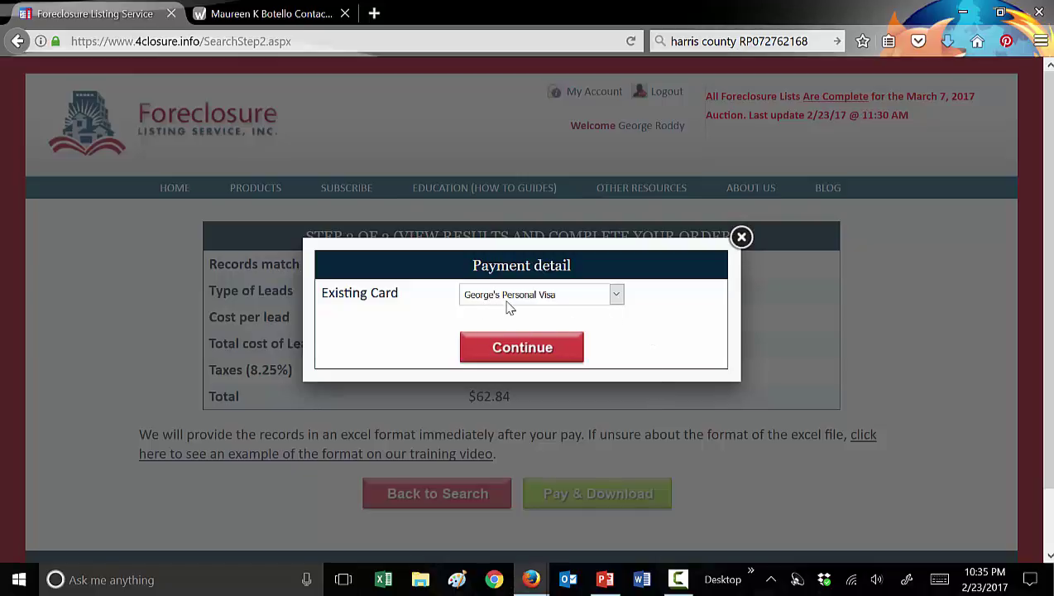
left_click(613, 296)
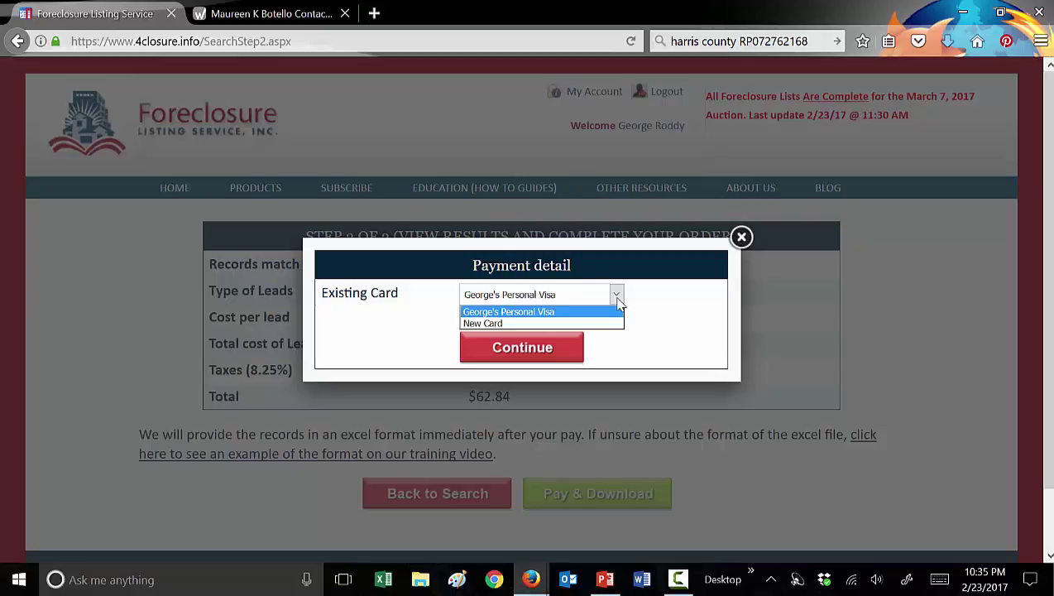
left_click(591, 324)
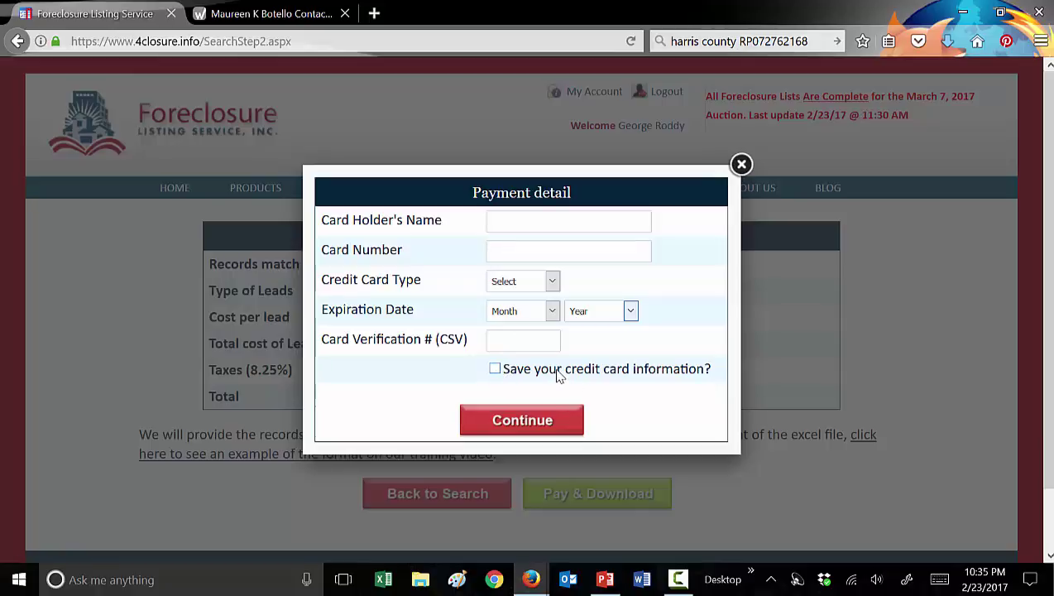
left_click(495, 369)
left_click(579, 302)
left_click(741, 164)
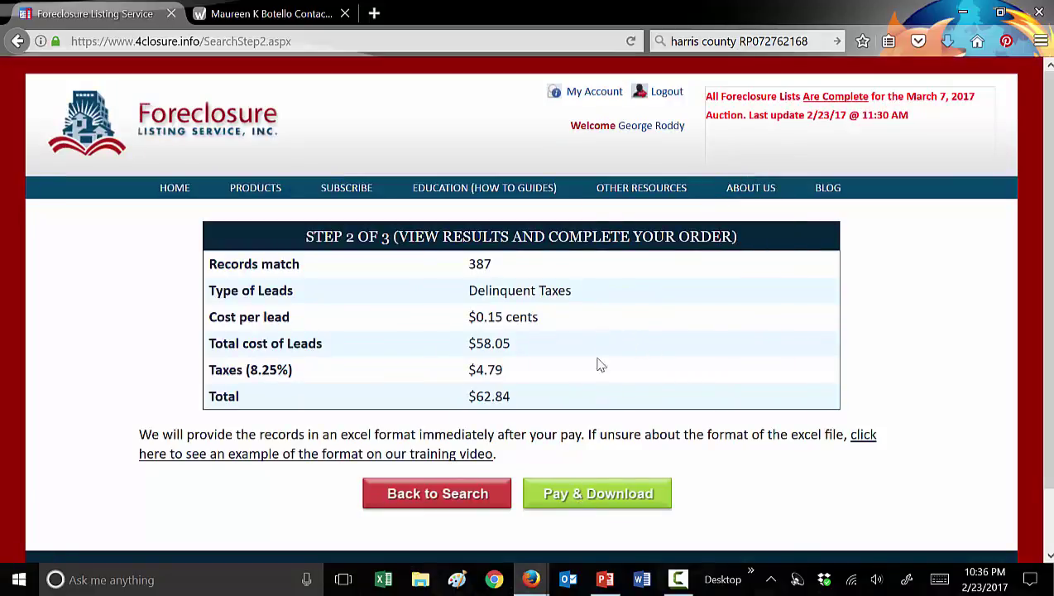
Pay for the leads with the saved Visa card and open the purchased records in HTML (web) format.
left_click(589, 497)
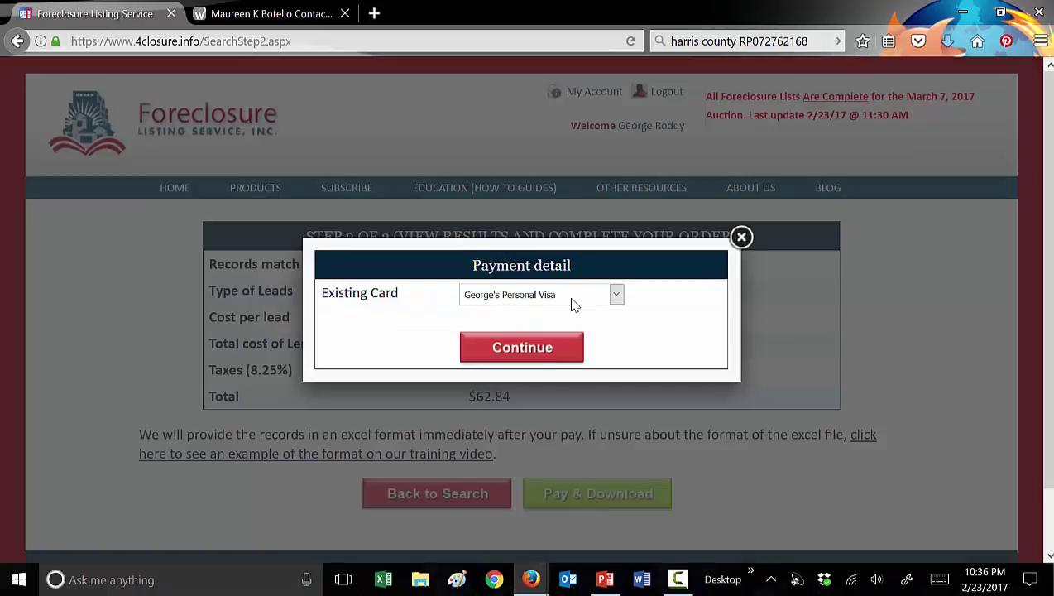
left_click(528, 355)
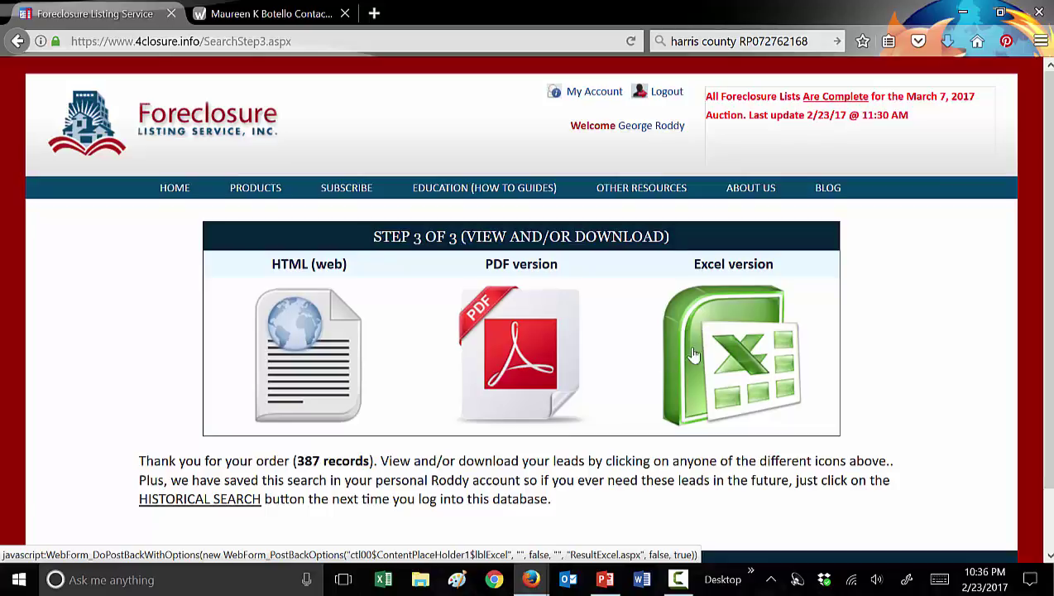
left_click(324, 347)
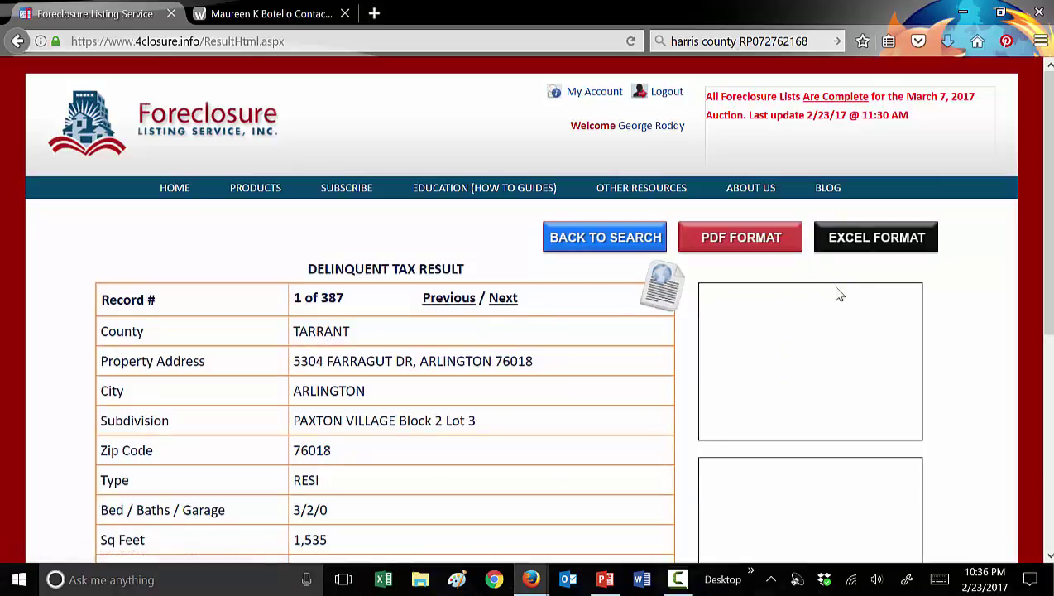
Examine the first delinquent tax record's property, owner and tax details along with its map, street and bird's-eye views.
scroll(946, 312, "down", 5)
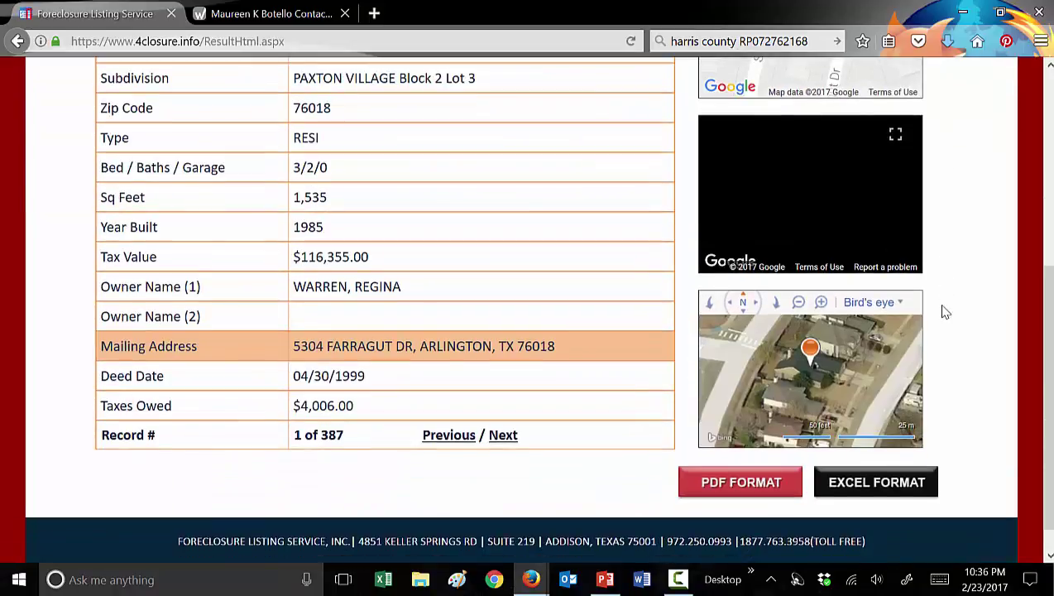
scroll(946, 312, "up", 2)
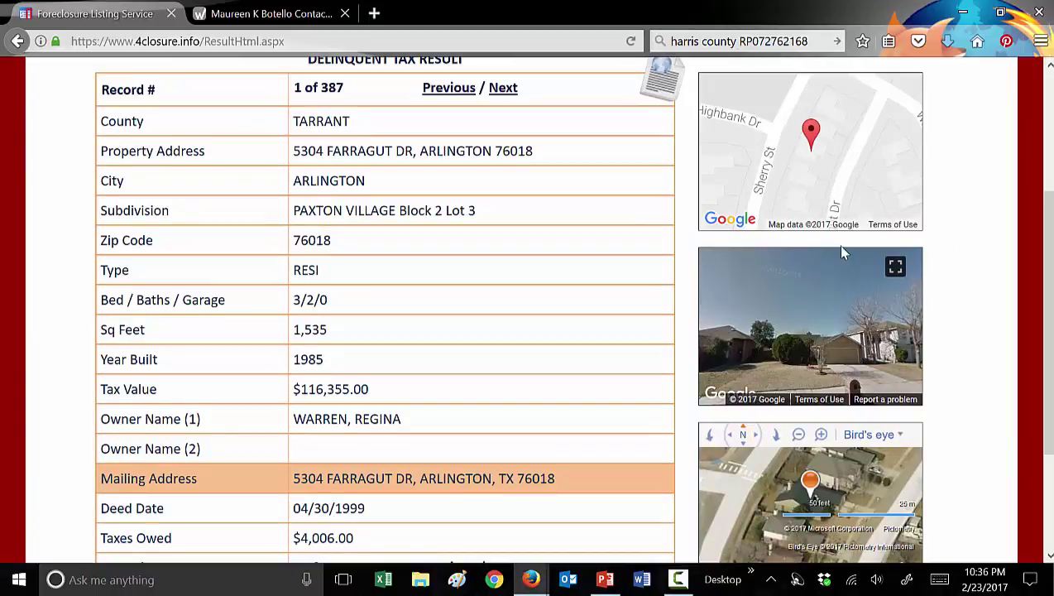
scroll(808, 470, "up", 1)
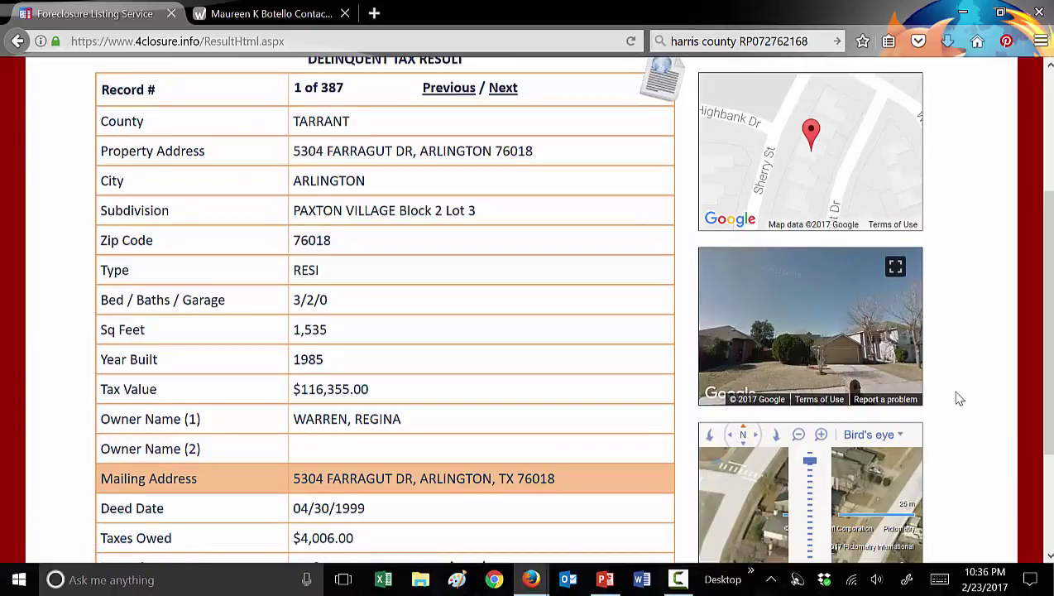
key("ctrl+minus")
key("ctrl+minus")
key("ctrl+minus")
key("ctrl+plus")
key("ctrl+plus")
key("ctrl+plus")
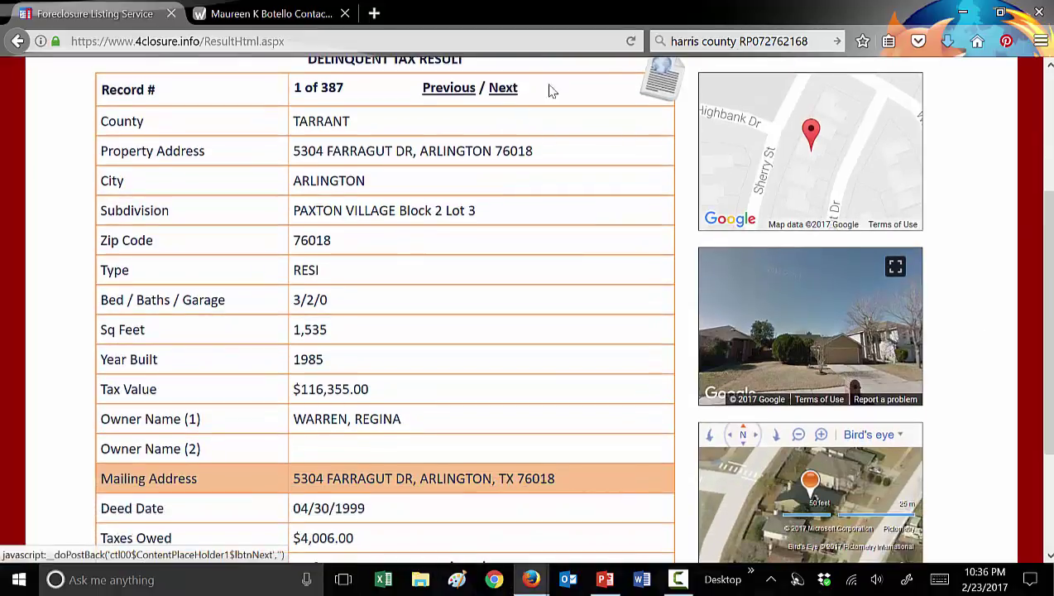
scroll(962, 190, "up", 2)
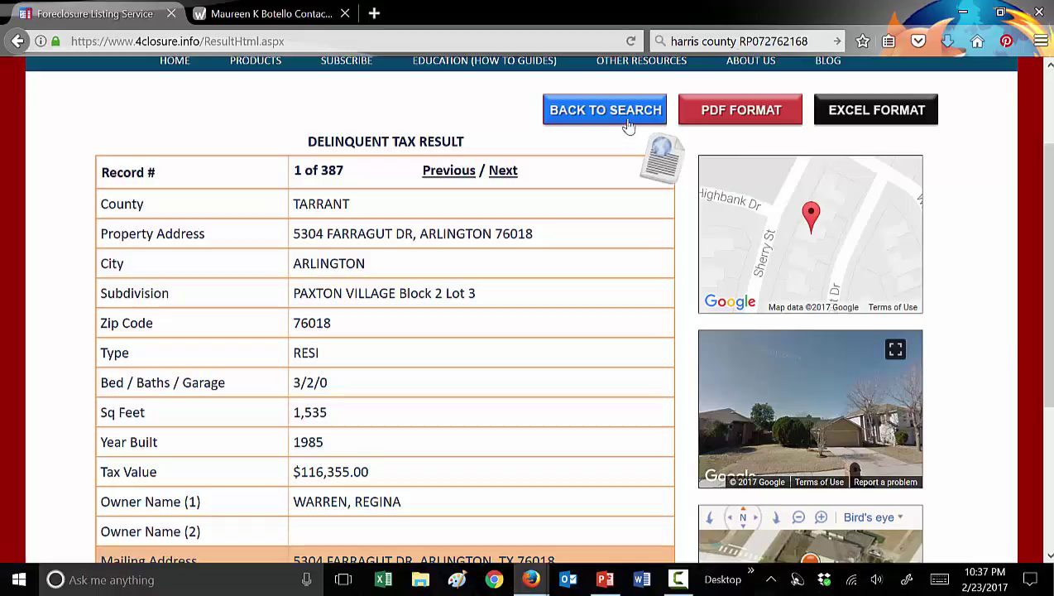
Download the purchased records in Excel format and open the .xls file in Microsoft Excel despite the format warning.
left_click(861, 115)
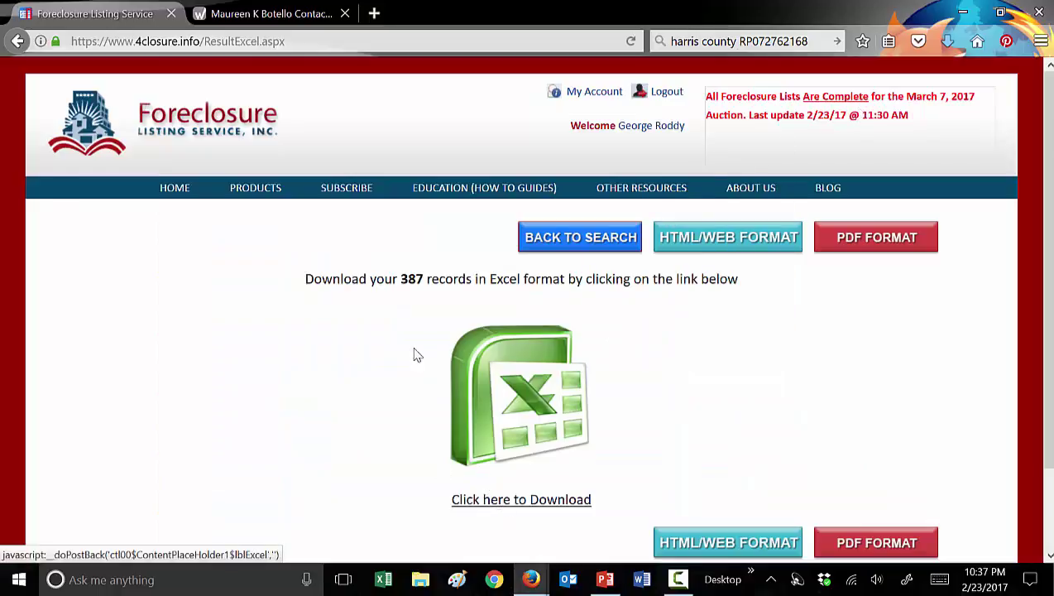
left_click(511, 501)
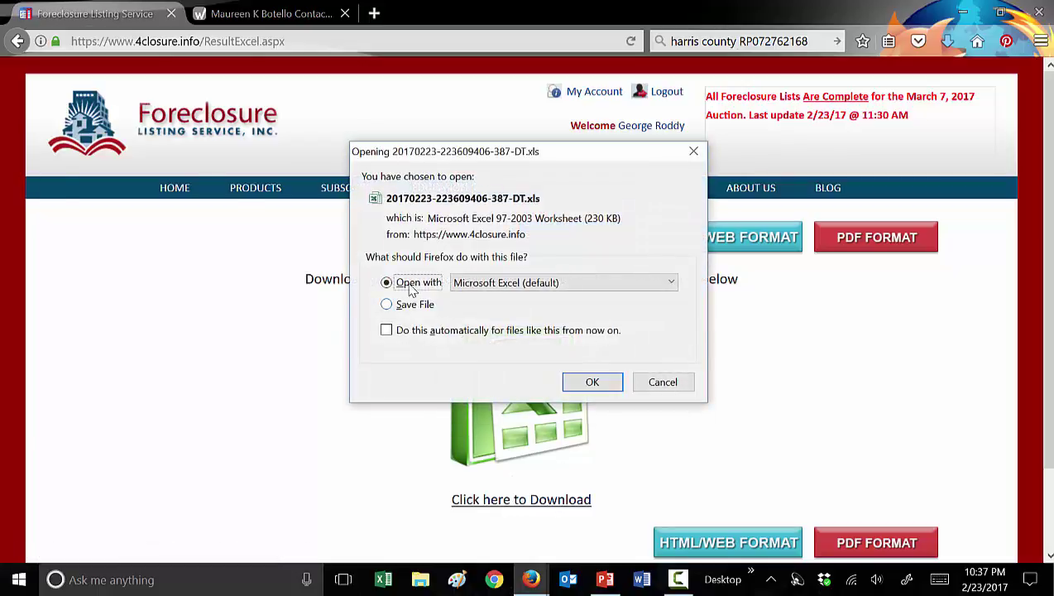
left_click(594, 383)
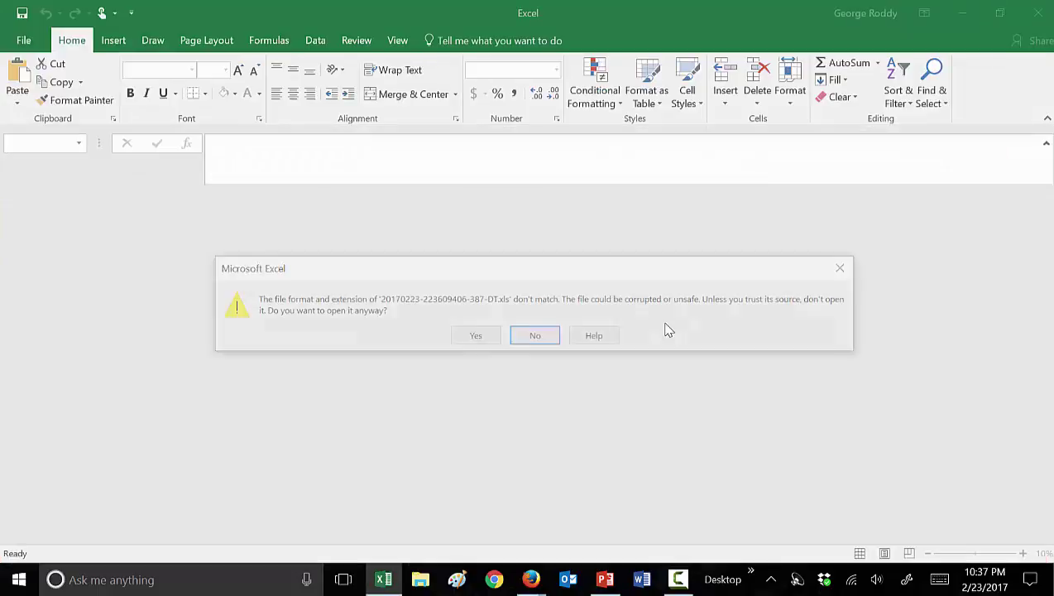
left_click(465, 339)
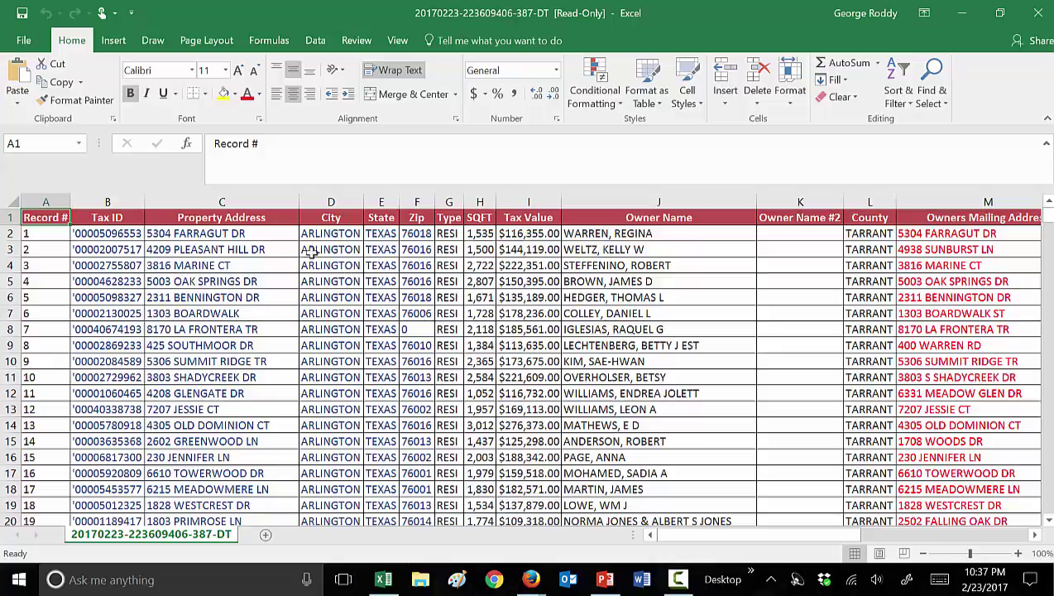
Examine the first record's property address, owner name and tax value, plus the mailing address, taxes owed and deed date columns.
left_click(214, 222)
left_click(220, 235)
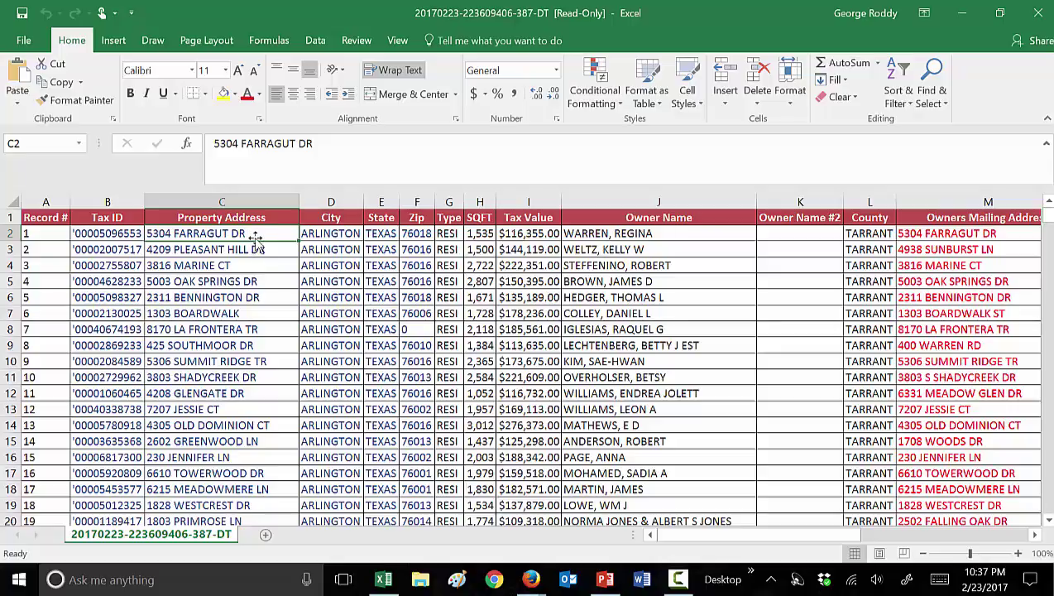
left_click(638, 233)
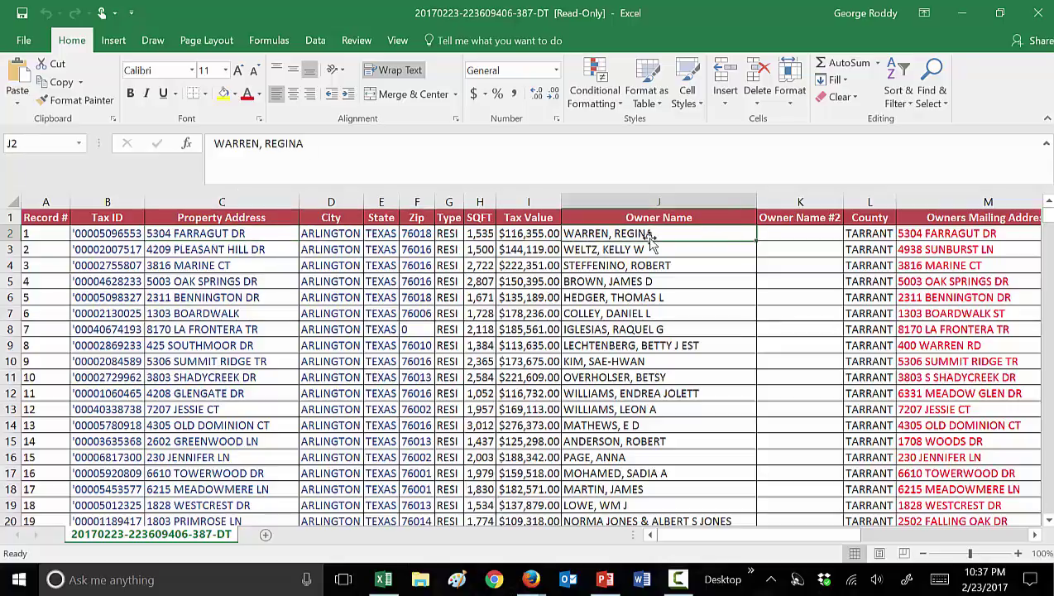
left_click(528, 234)
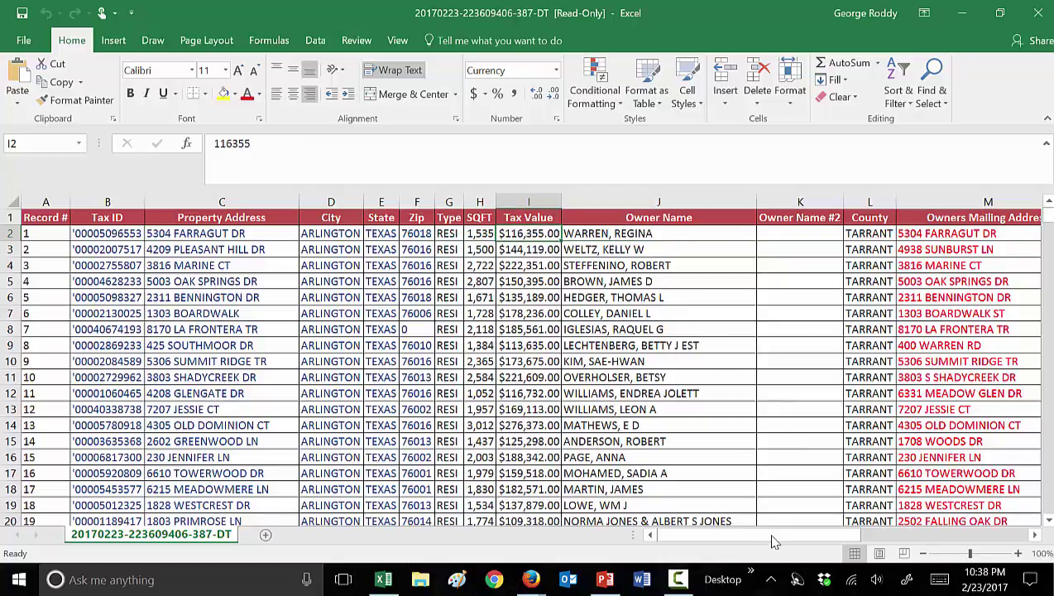
left_click_drag(773, 541, 848, 541)
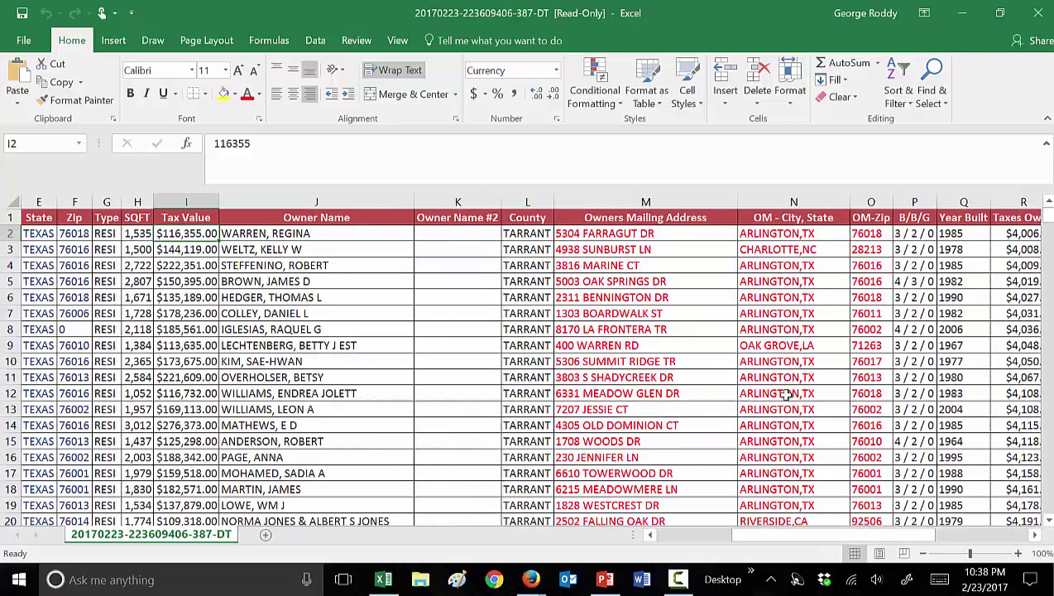
left_click_drag(823, 542, 892, 545)
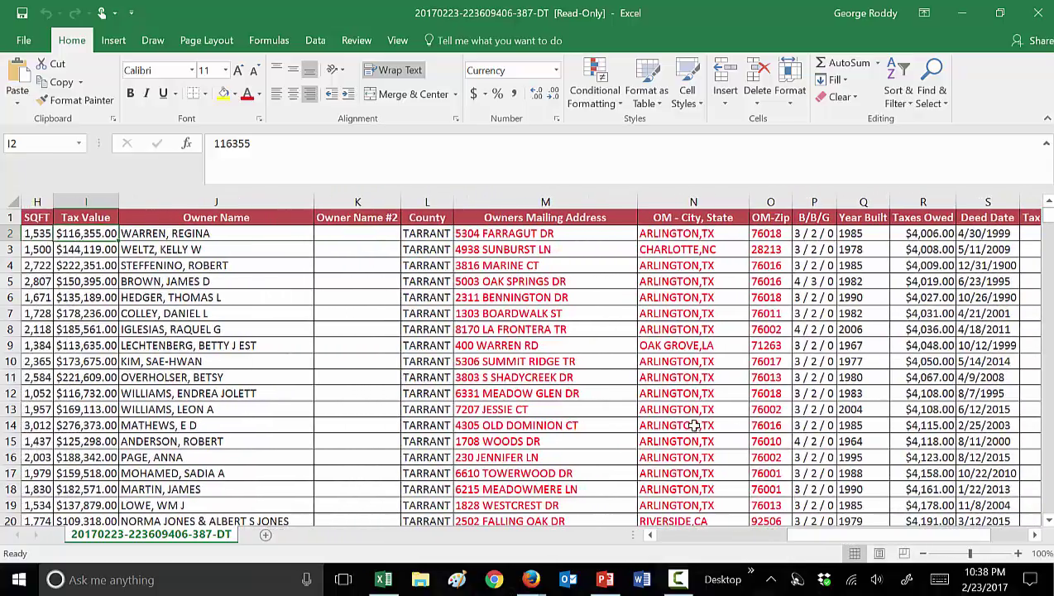
Look through the lead list for out-of-area and company owners, checking the mailing address in M20 and the owner name in J35.
scroll(694, 426, "down", 2)
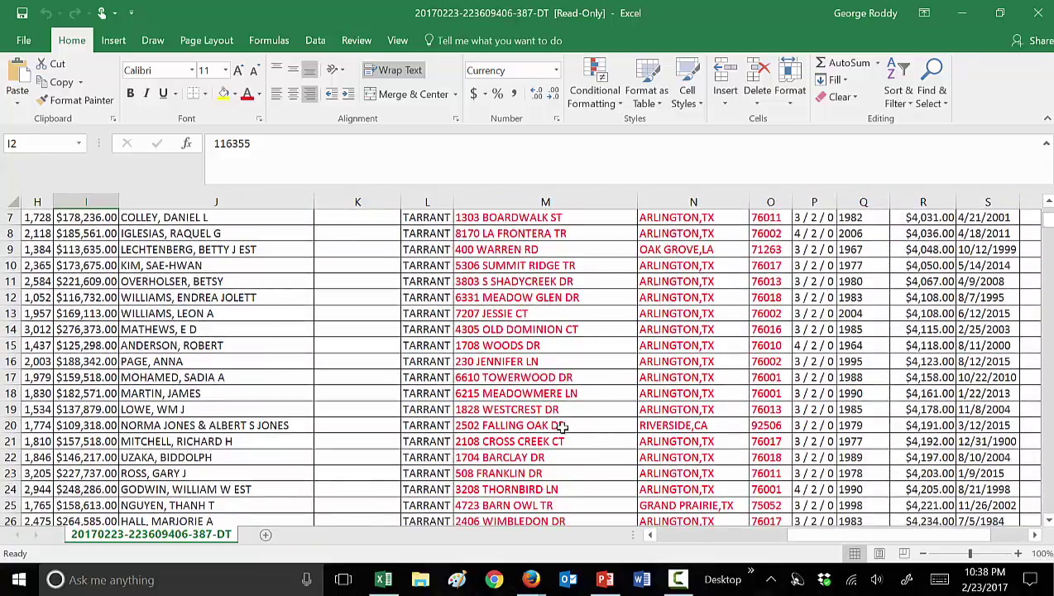
left_click(562, 426)
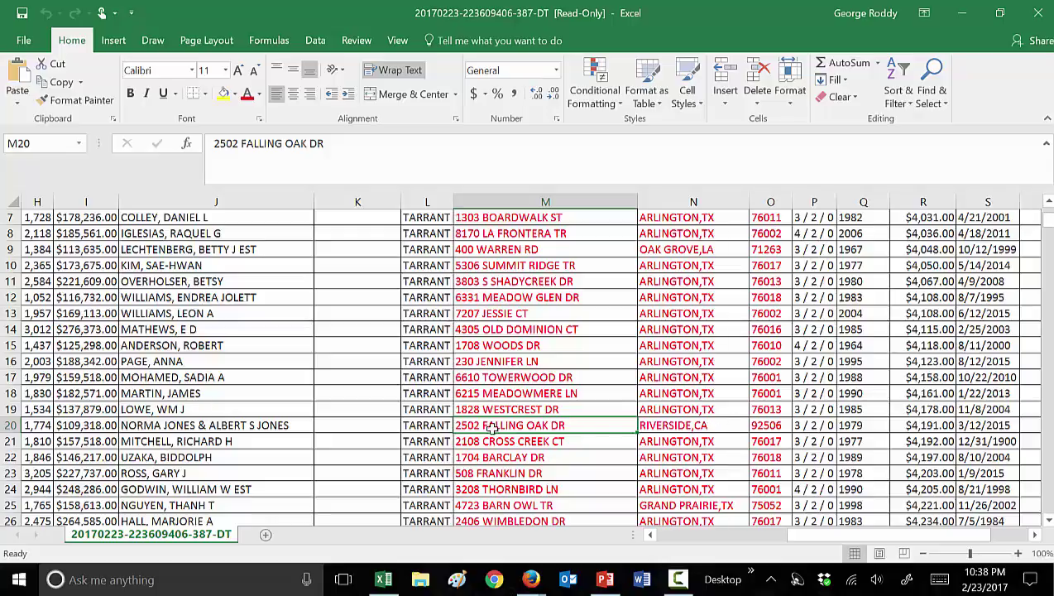
scroll(508, 426, "down", 3)
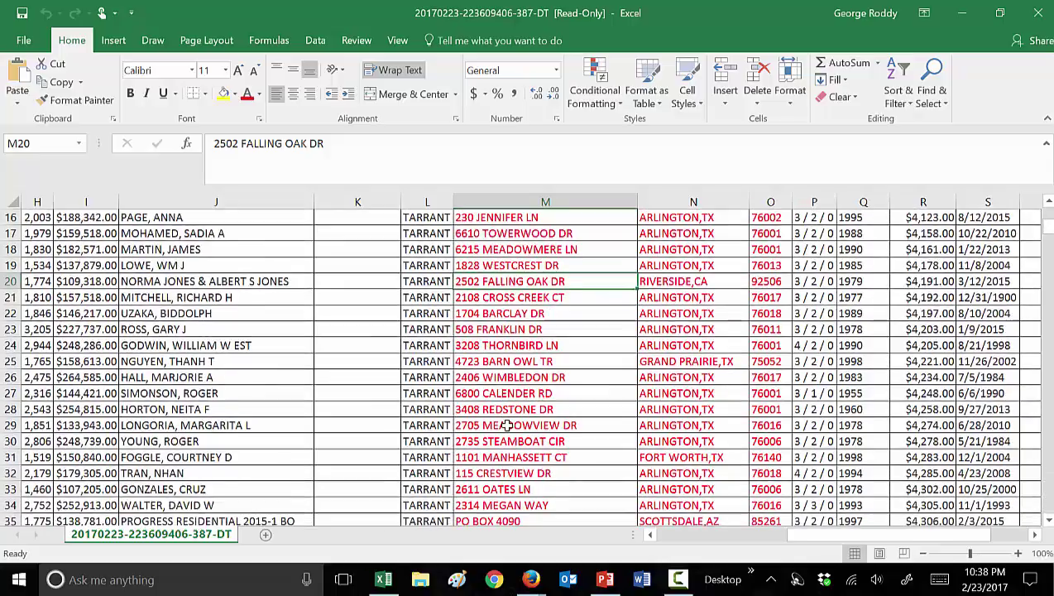
scroll(508, 425, "down", 3)
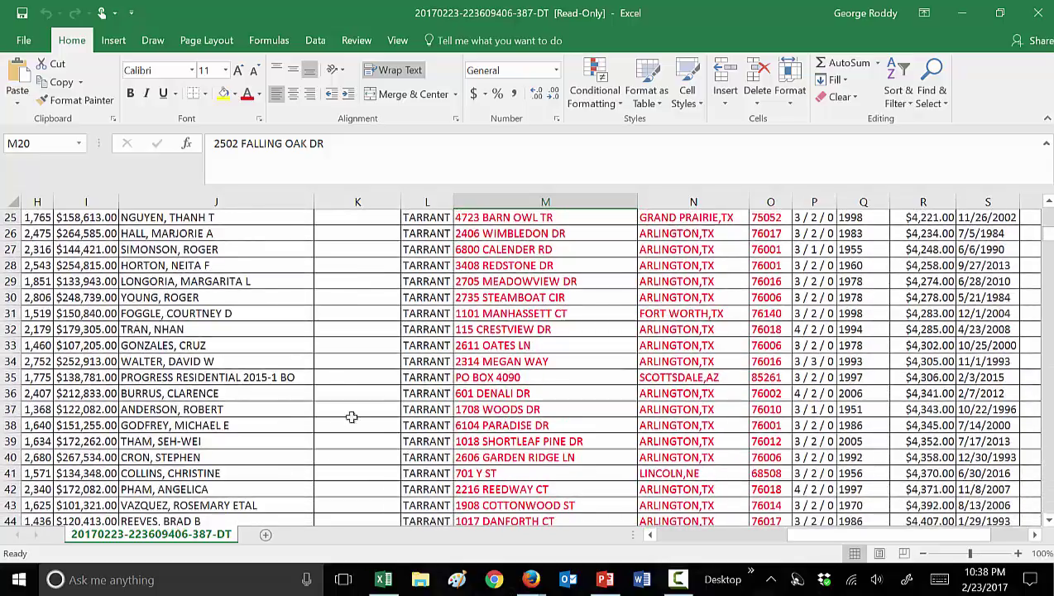
left_click(168, 382)
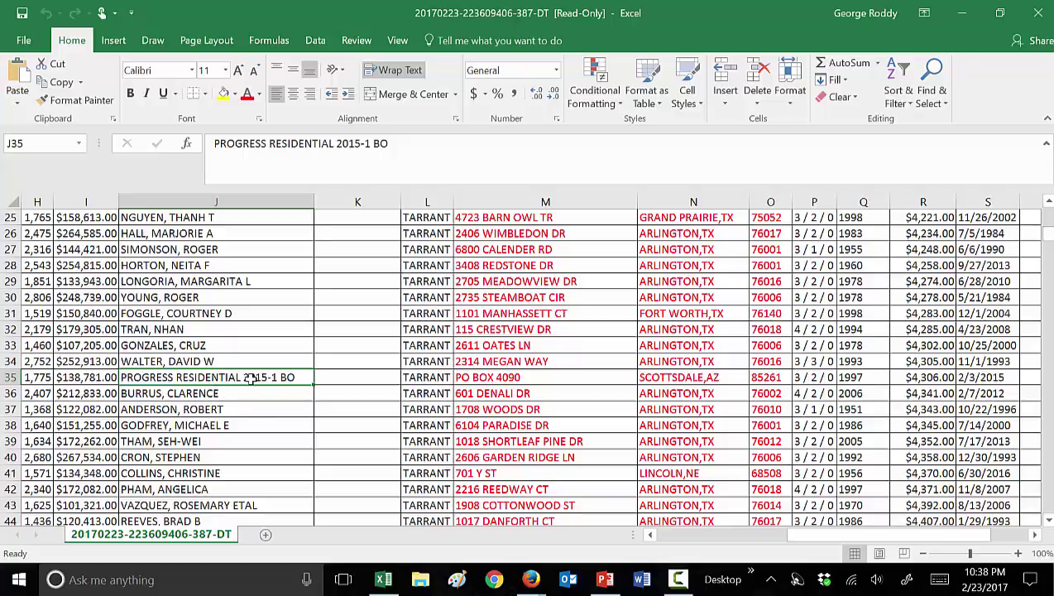
scroll(243, 405, "down", 4)
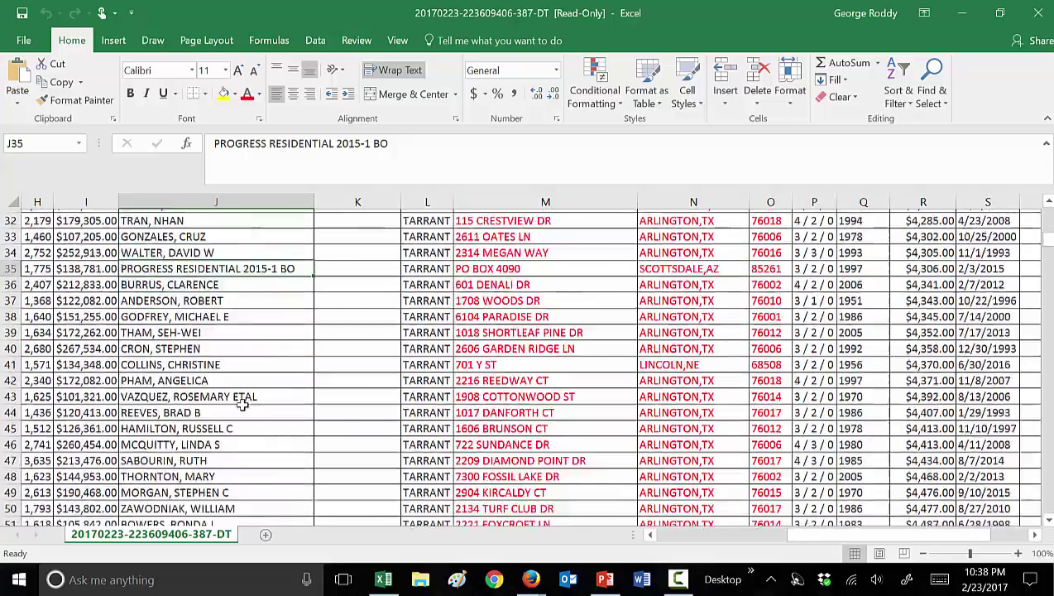
scroll(242, 405, "down", 4)
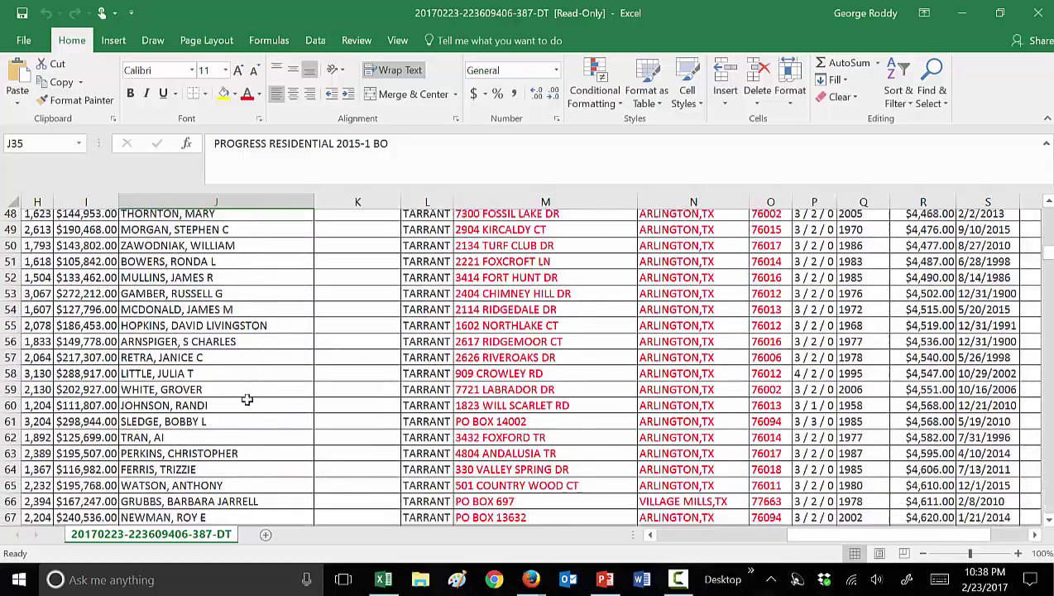
scroll(247, 400, "down", 4)
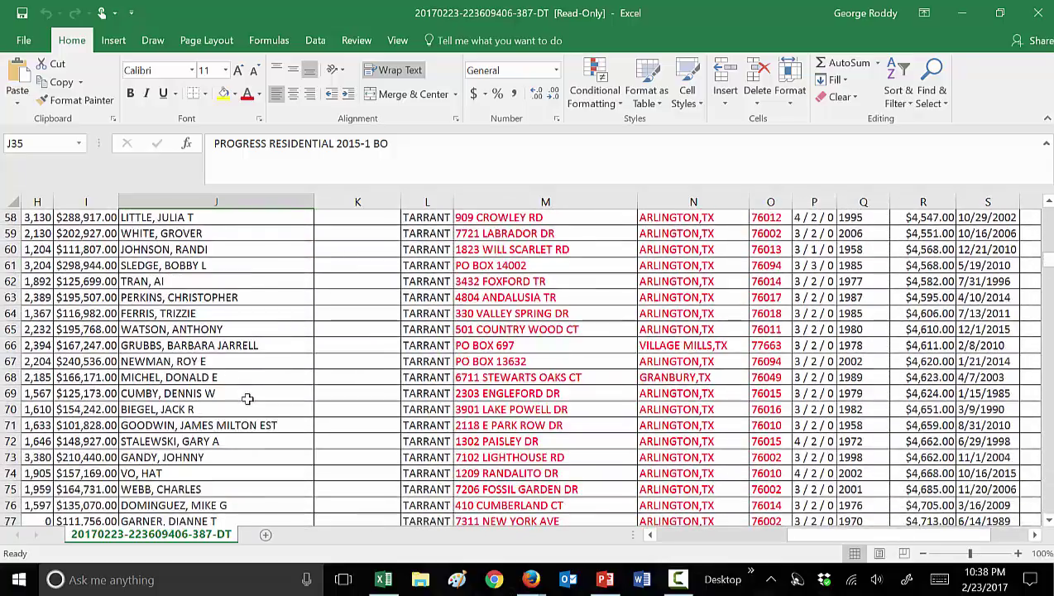
Look through the rest of the lead list's owner names, mailing addresses, taxes owed and deed dates, ending at the Owners Mailing Address header in M1.
scroll(247, 399, "down", 2)
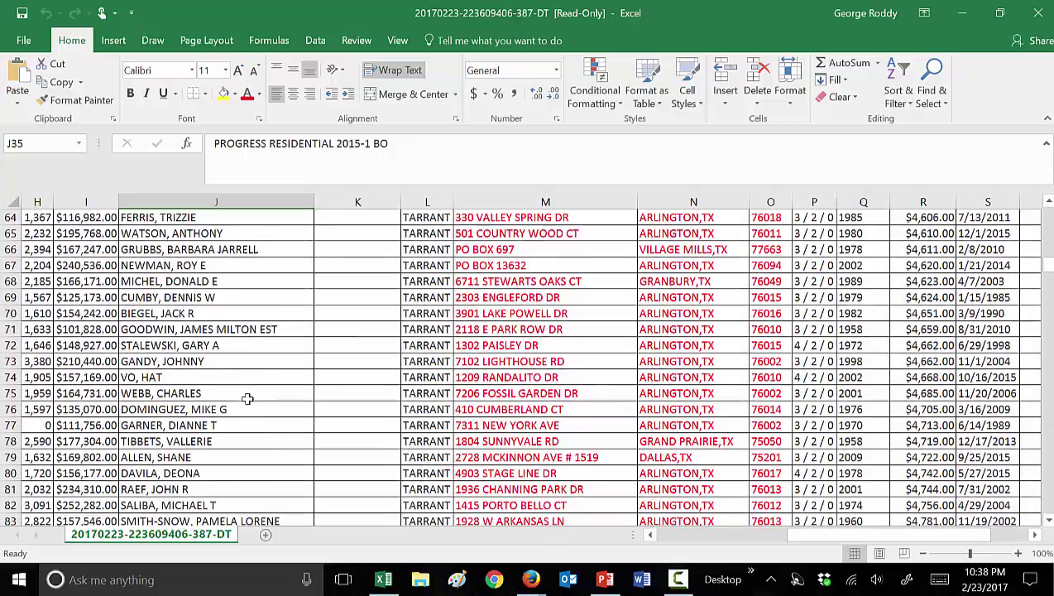
scroll(247, 399, "down", 1)
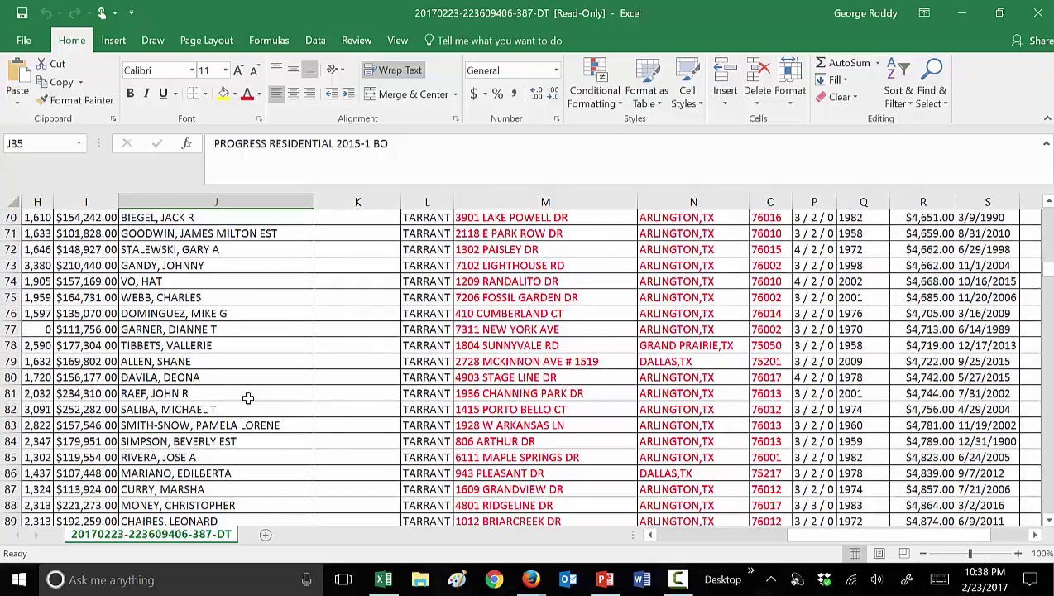
scroll(869, 340, "down", 4)
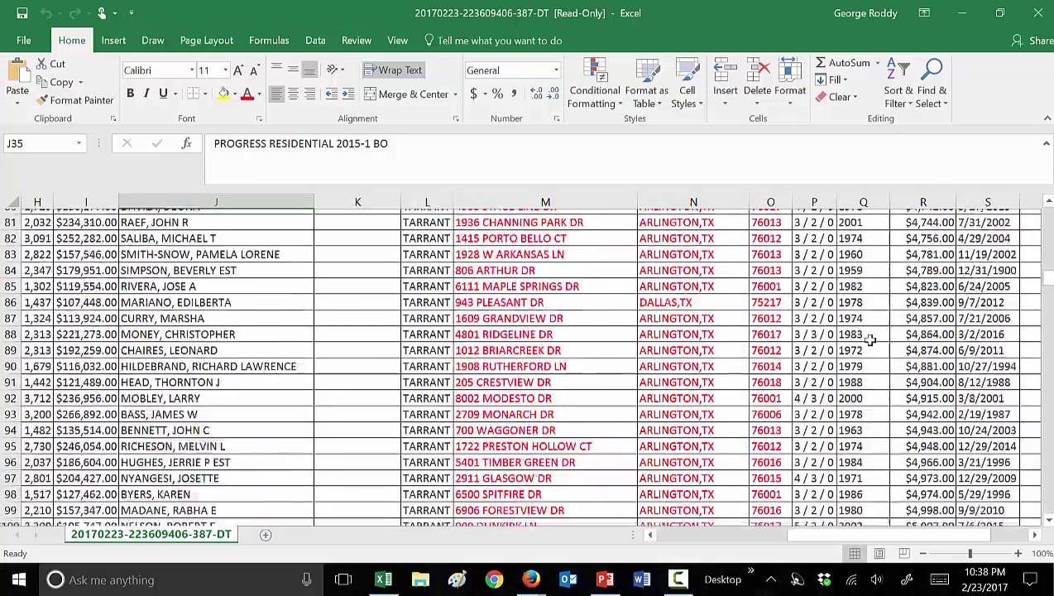
scroll(869, 340, "down", 8)
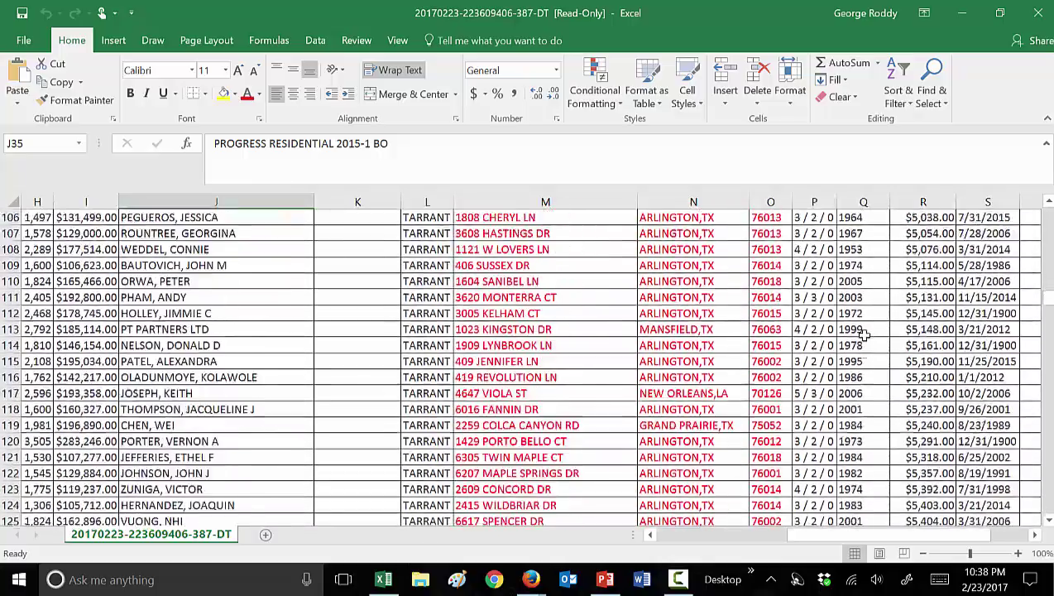
scroll(863, 333, "down", 16)
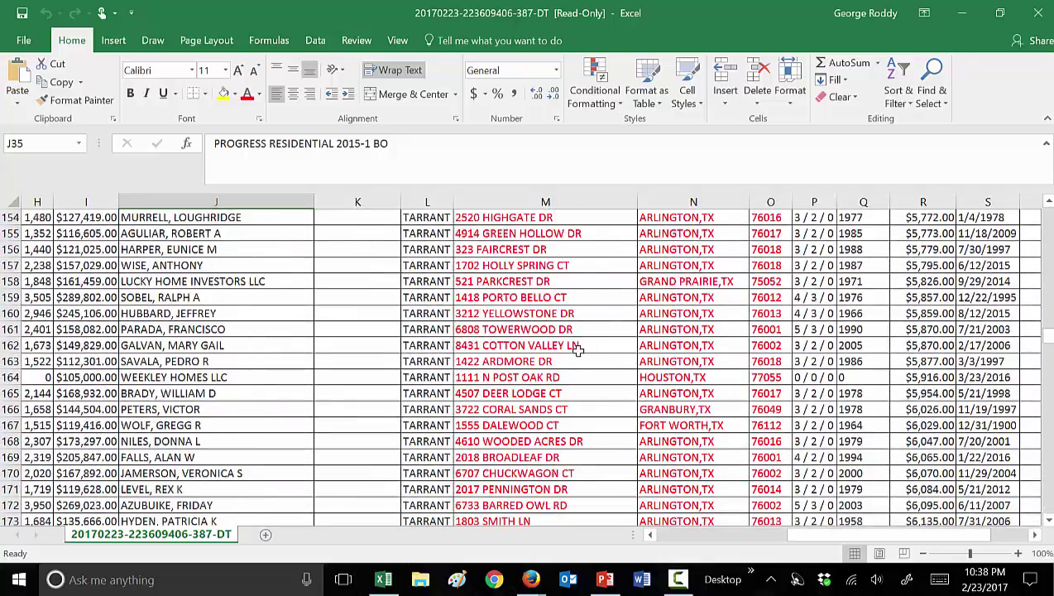
scroll(575, 401, "up", 16)
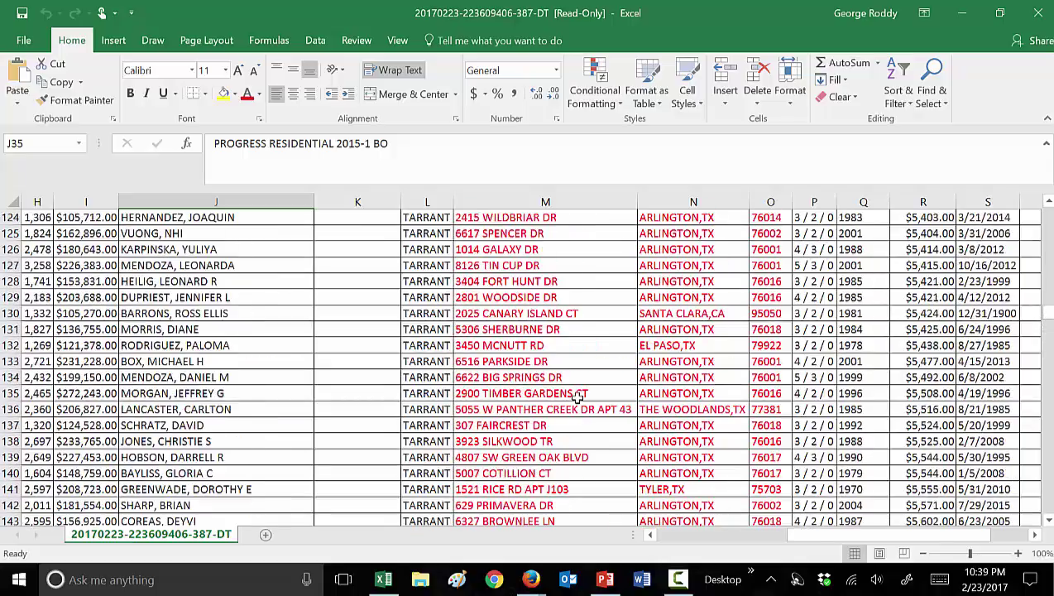
scroll(577, 396, "up", 5)
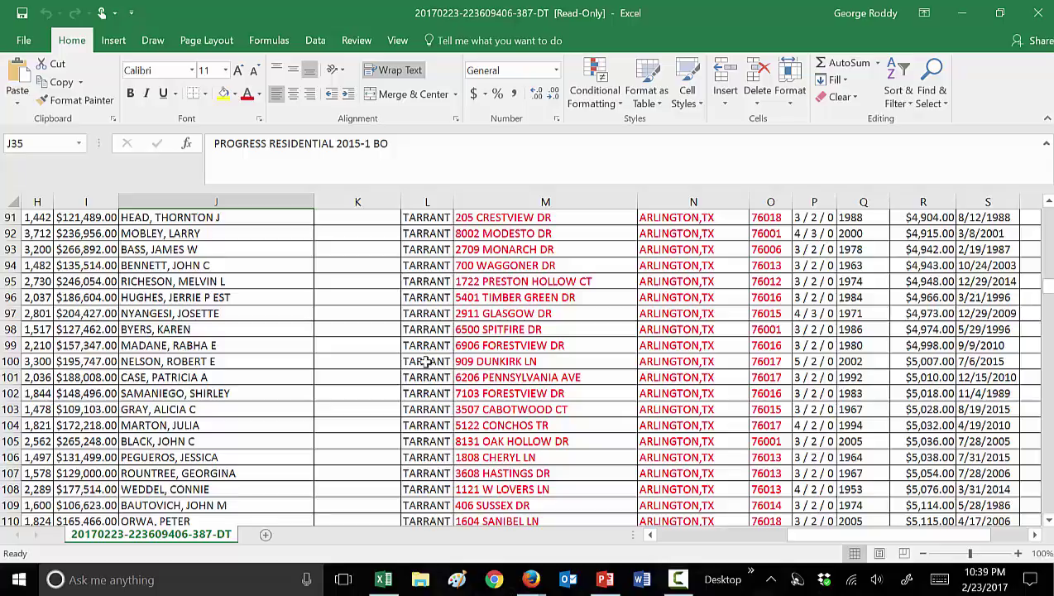
scroll(1049, 273, "up", 6)
left_click_drag(1050, 273, 1048, 214)
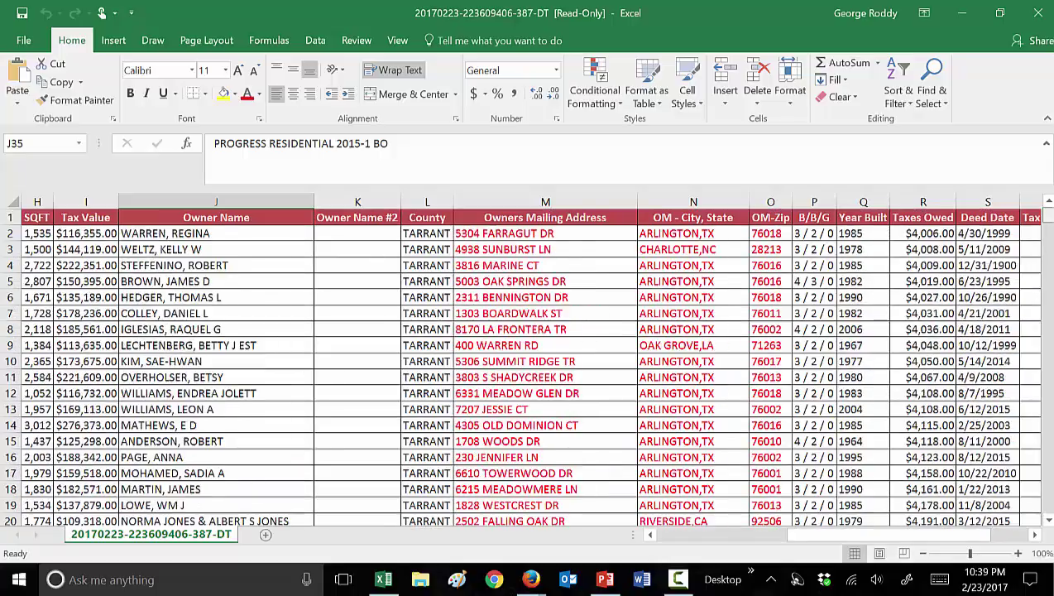
left_click(579, 217)
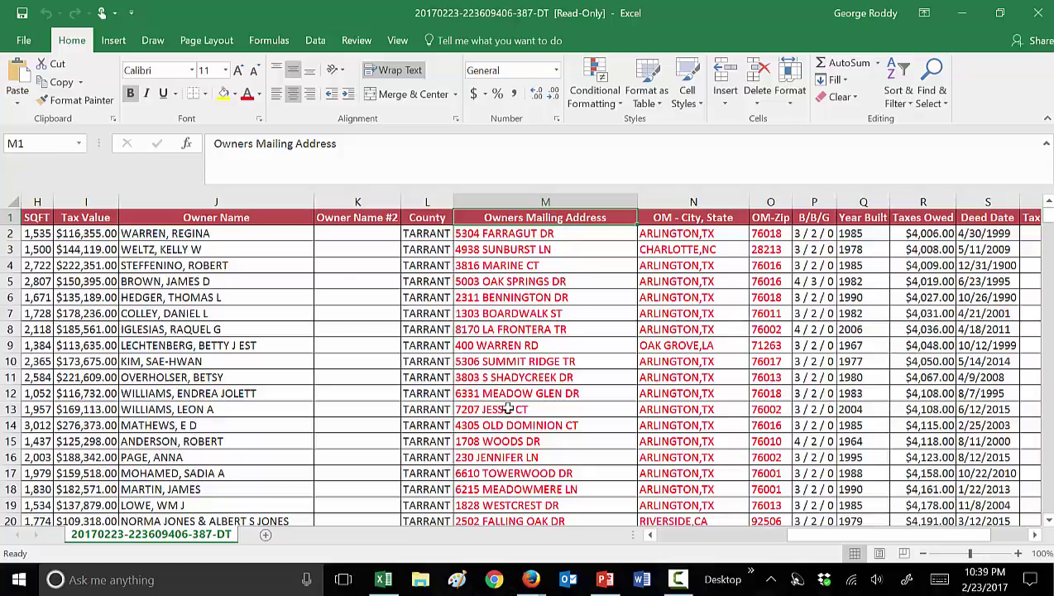
Switch to the Foreclosure Listing Service site in Firefox, return to the delinquent tax search and open the historical searches.
key("alt+Tab")
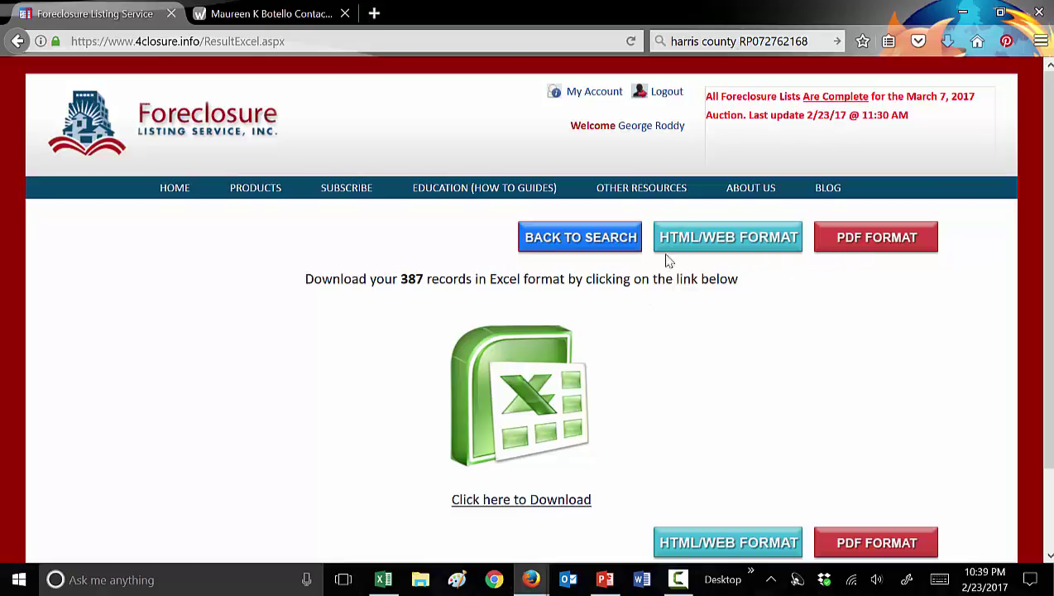
left_click(599, 238)
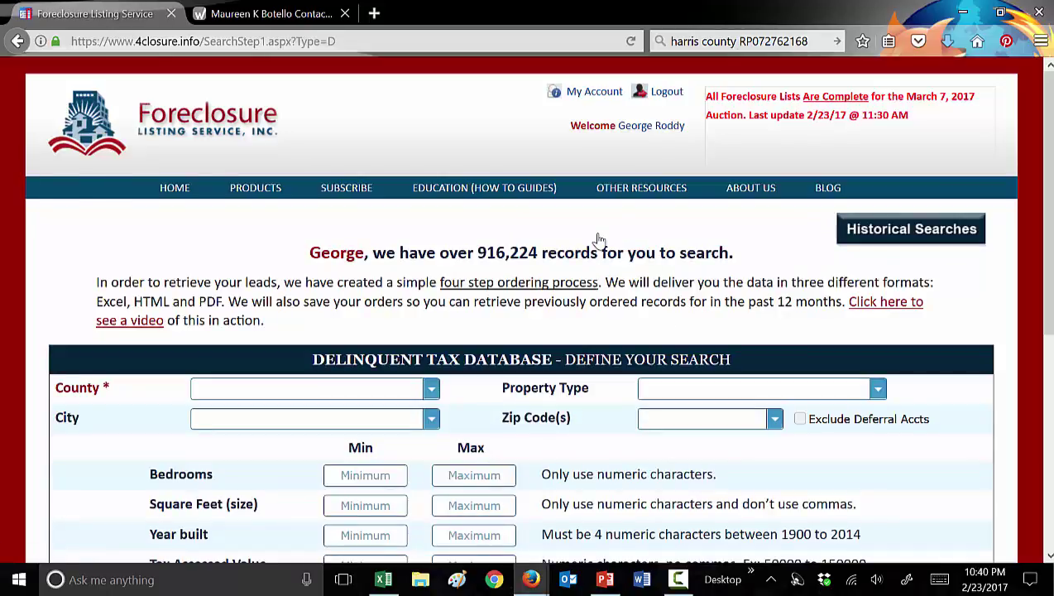
left_click(890, 240)
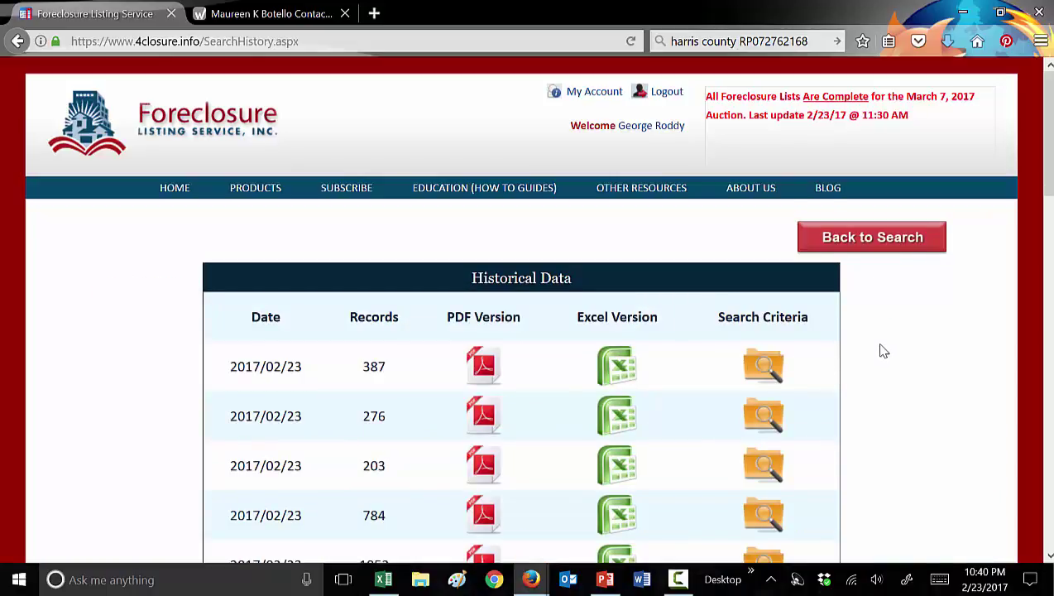
Review the search criteria of the past orders, including the 387-record and 203-record ones from 2017/02/23, and return to the search form.
scroll(882, 350, "down", 2)
scroll(369, 472, "down", 2)
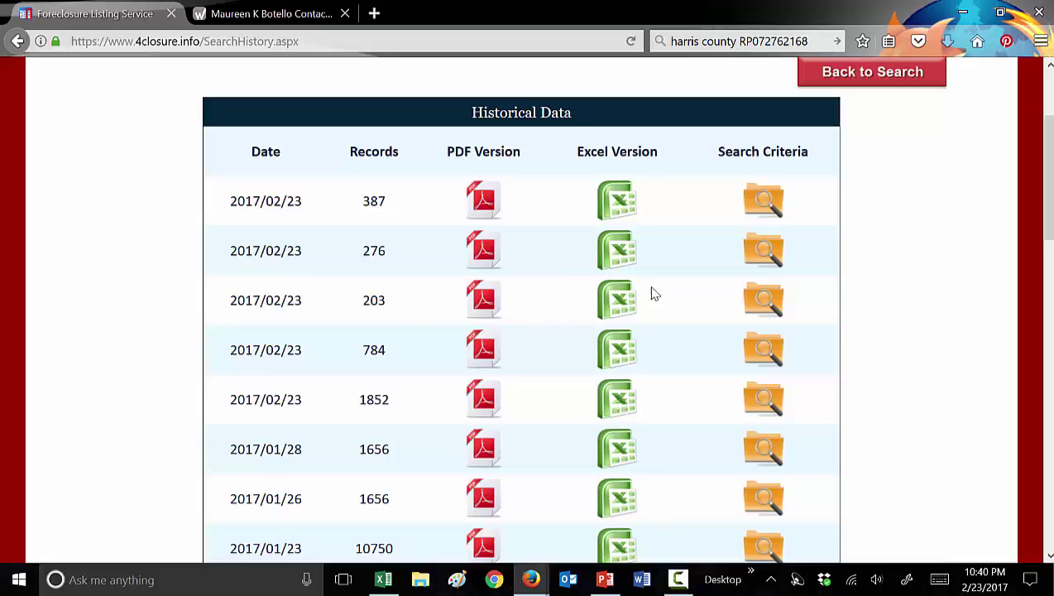
mouse_move(768, 306)
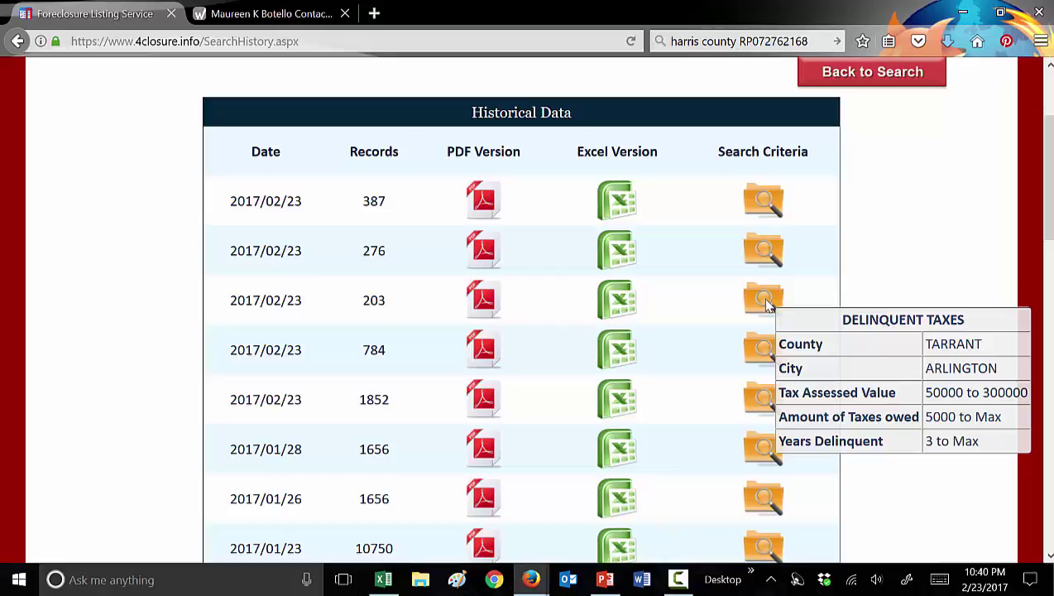
mouse_move(753, 403)
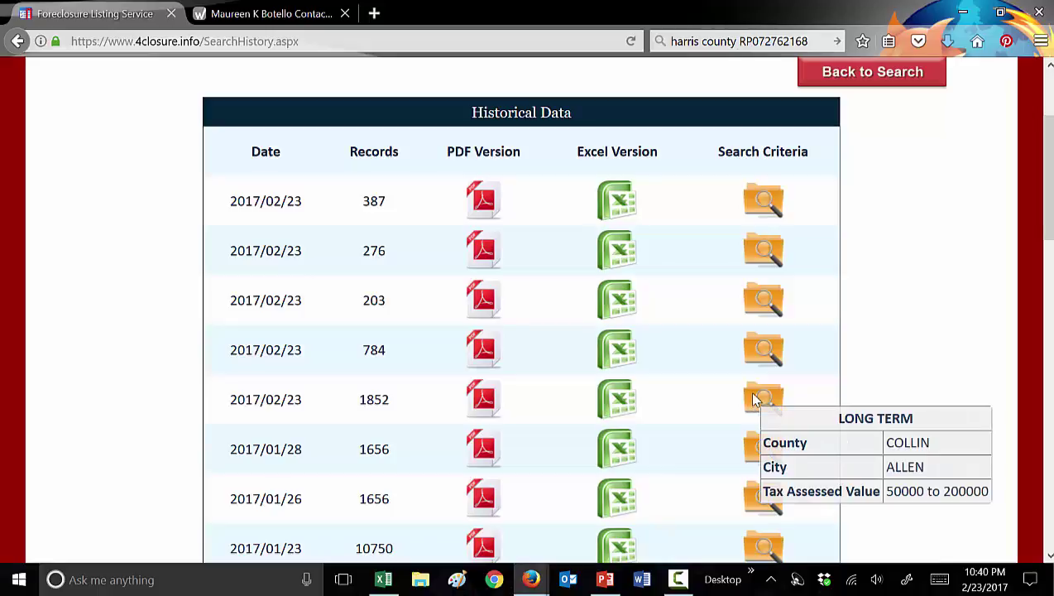
mouse_move(763, 260)
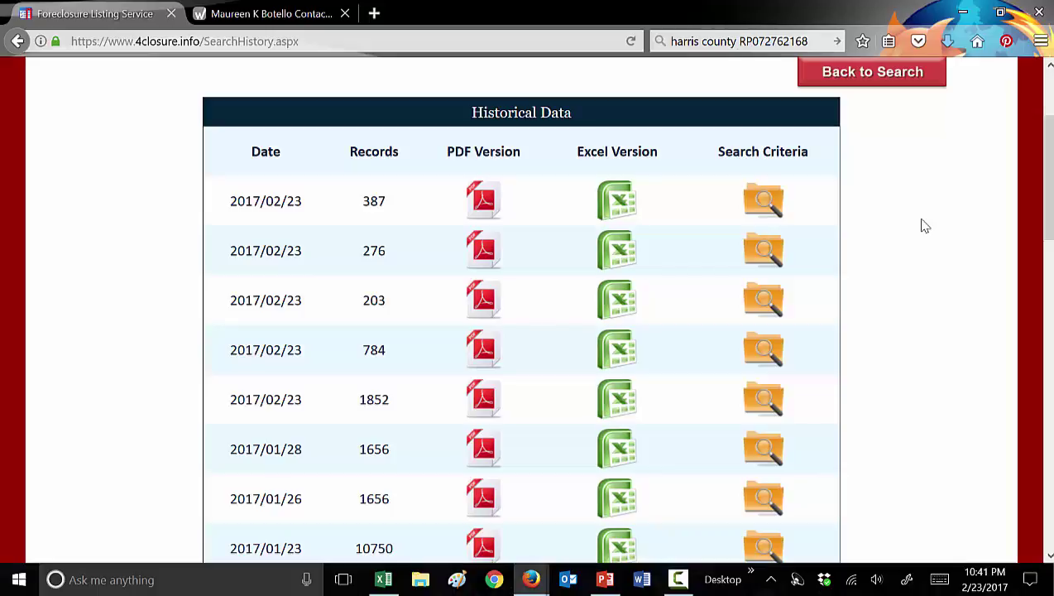
scroll(885, 253, "up", 2)
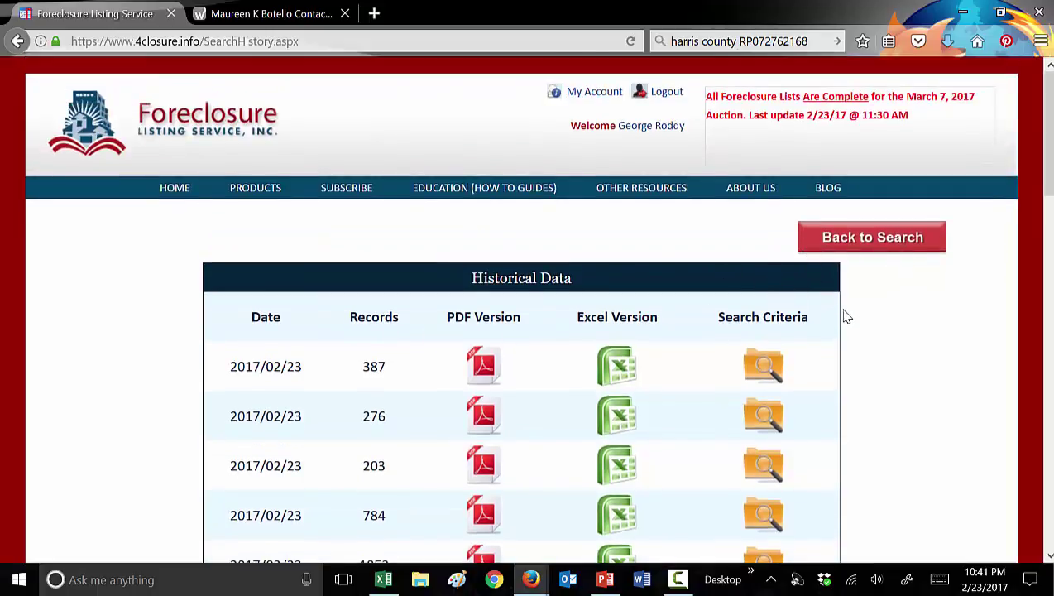
mouse_move(762, 366)
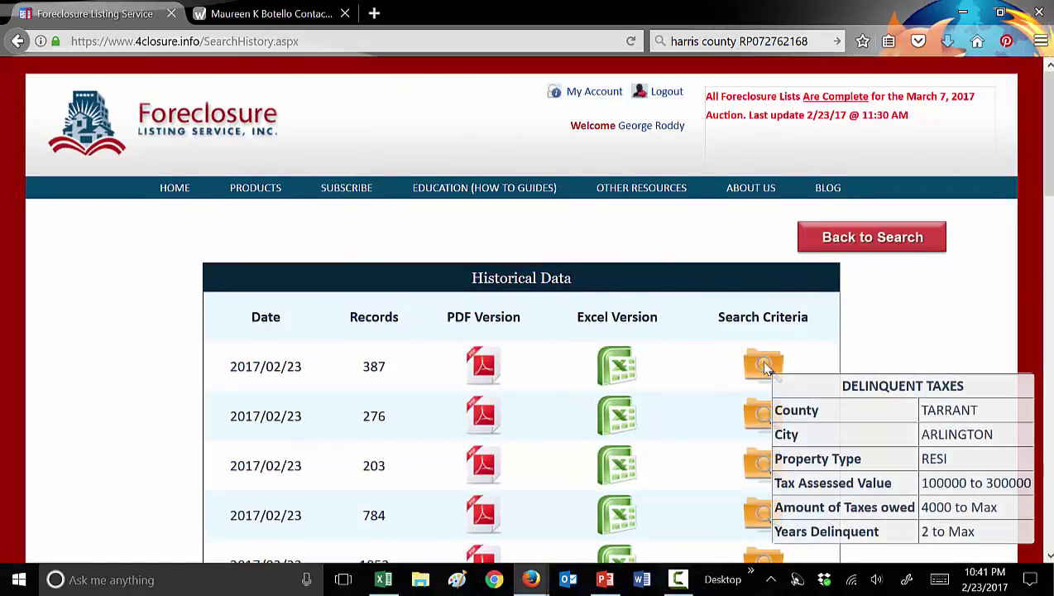
scroll(765, 369, "down", 3)
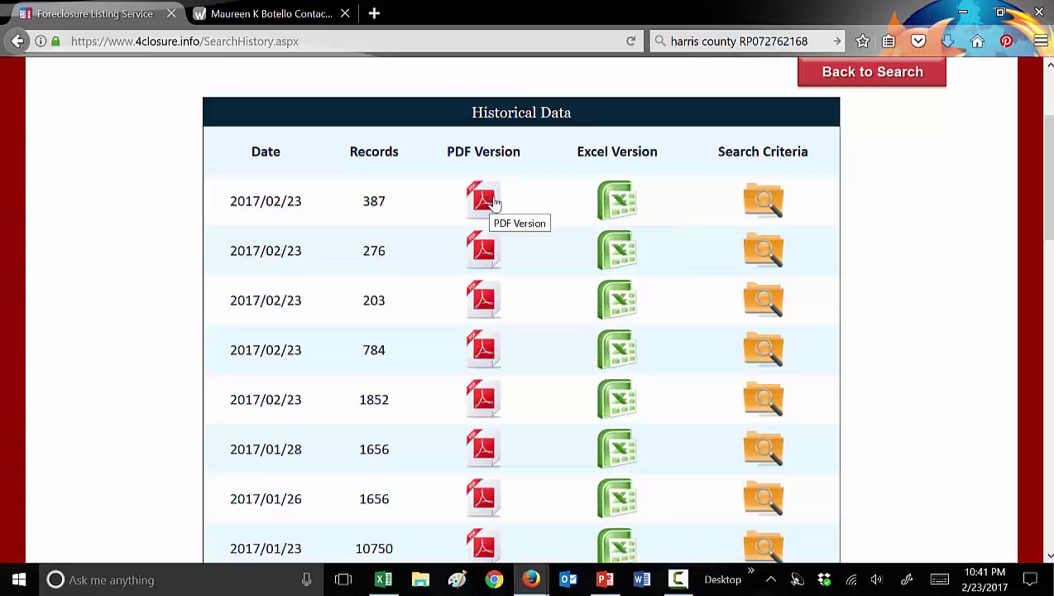
scroll(856, 231, "up", 2)
left_click(860, 162)
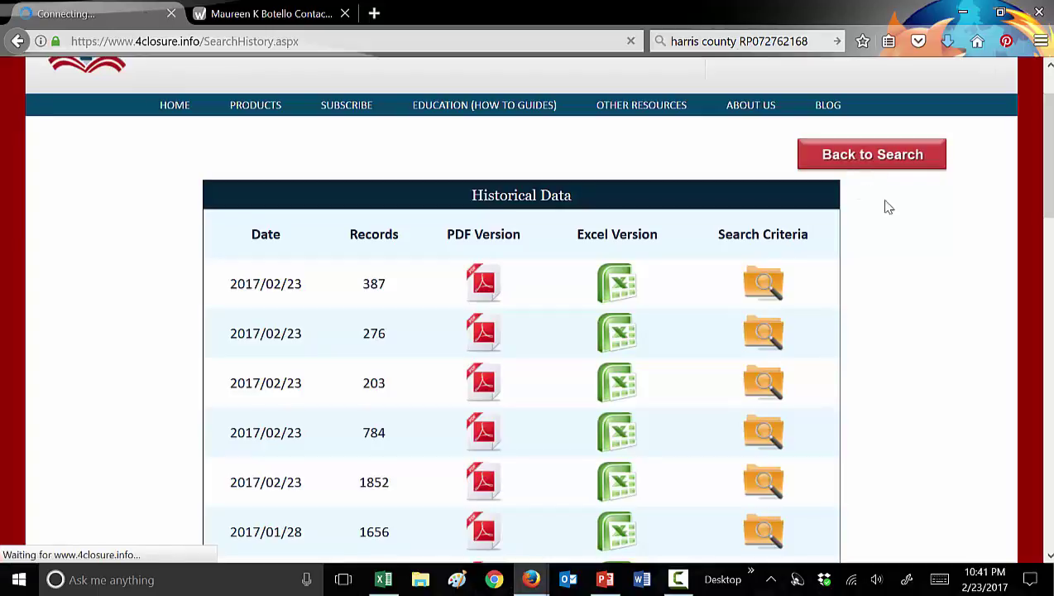